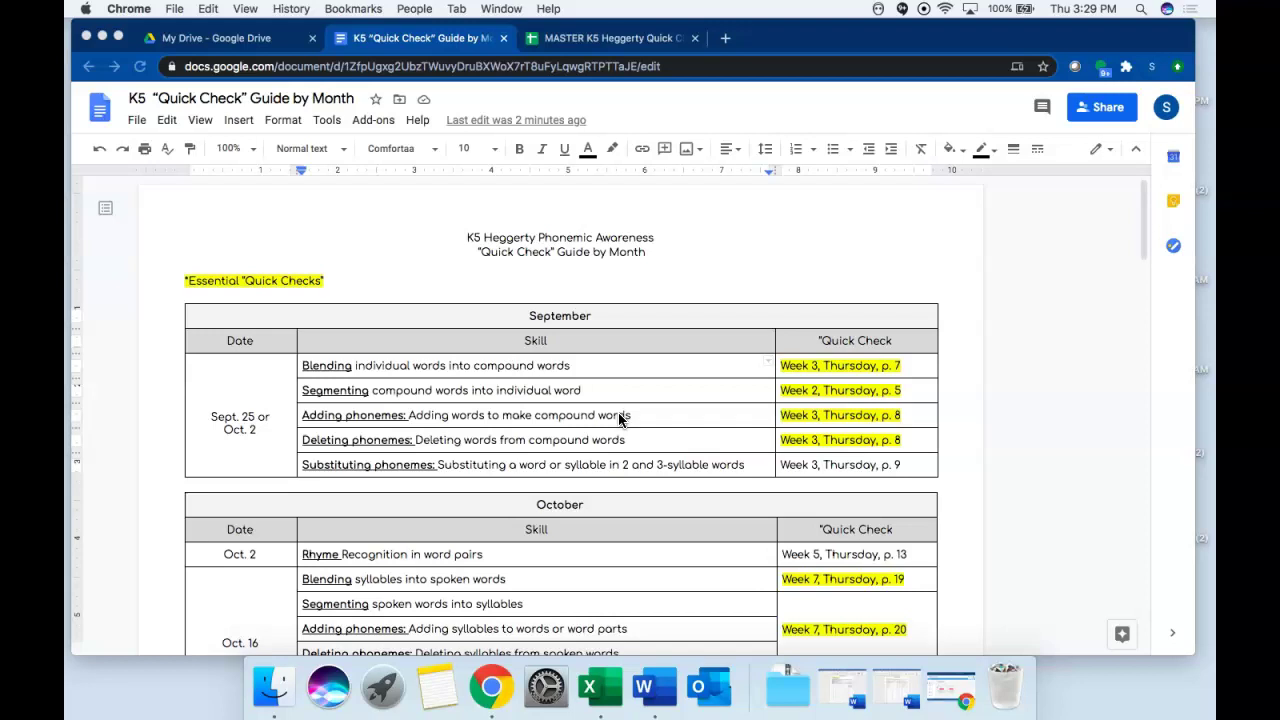
# - Review the Blending, Substituting phonemes and Deleting phonemes rows in the Quick Check guide
pyautogui.click(712, 362)
pyautogui.click(909, 468)
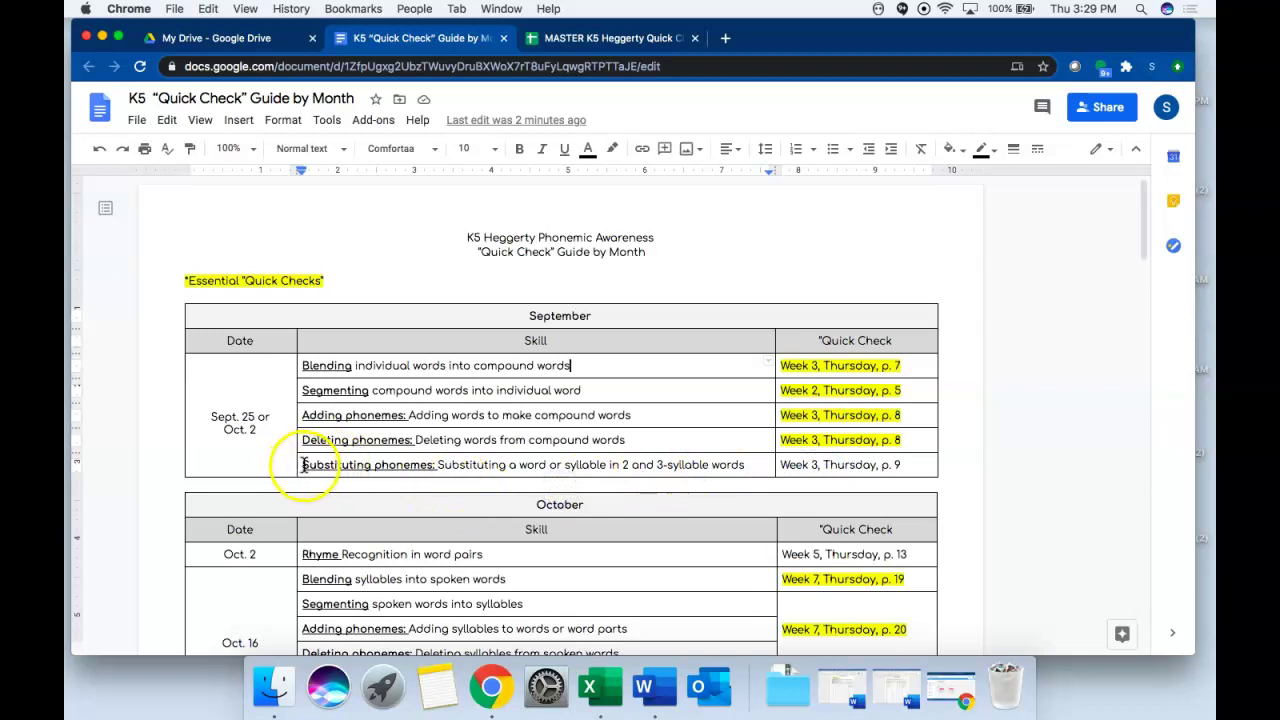
pyautogui.moveTo(302, 465); pyautogui.dragTo(760, 457)
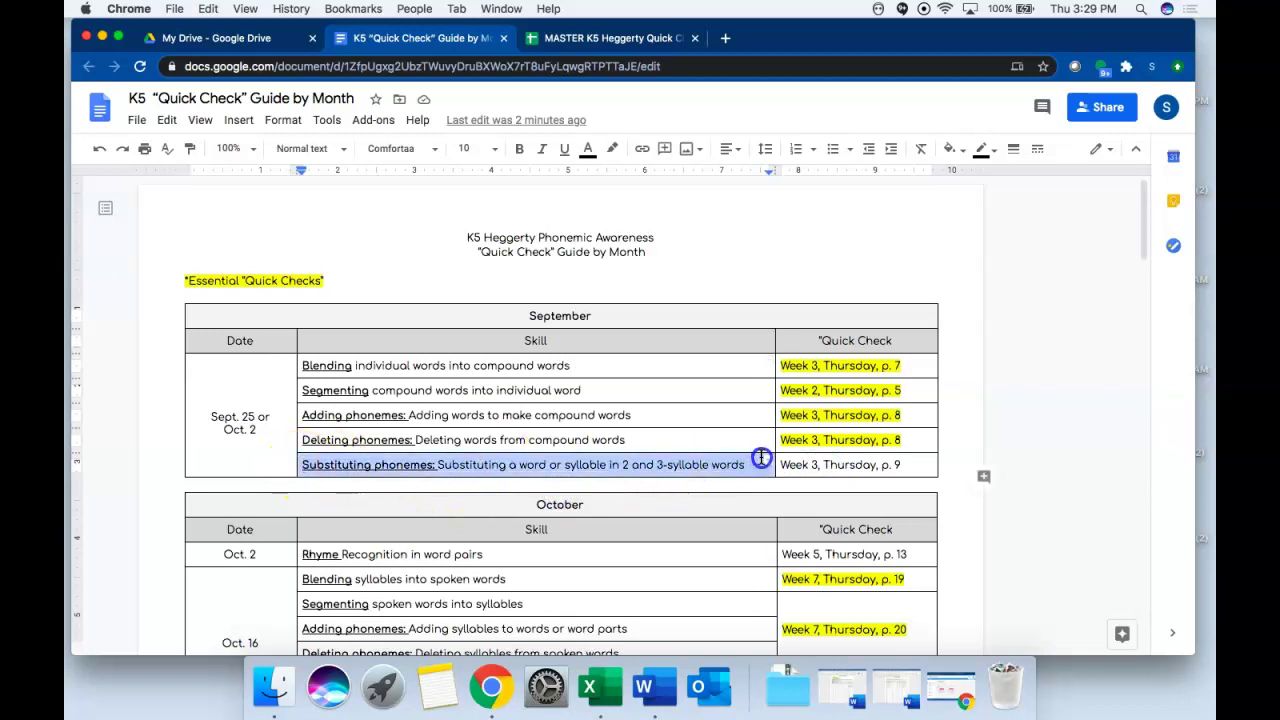
pyautogui.click(813, 466)
pyautogui.click(757, 468)
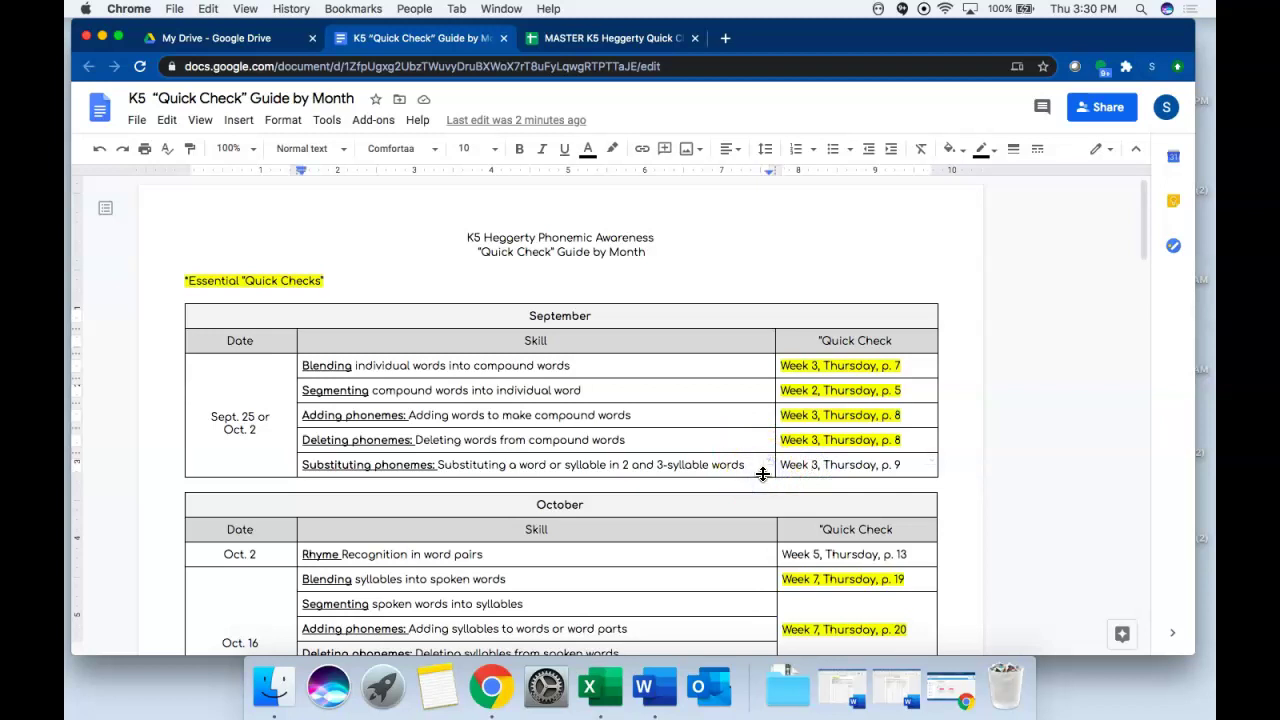
pyautogui.click(915, 436)
pyautogui.click(914, 465)
# - In the tracker, replace Student 1–3 in A6–A8 with three sample student names
pyautogui.click(645, 45)
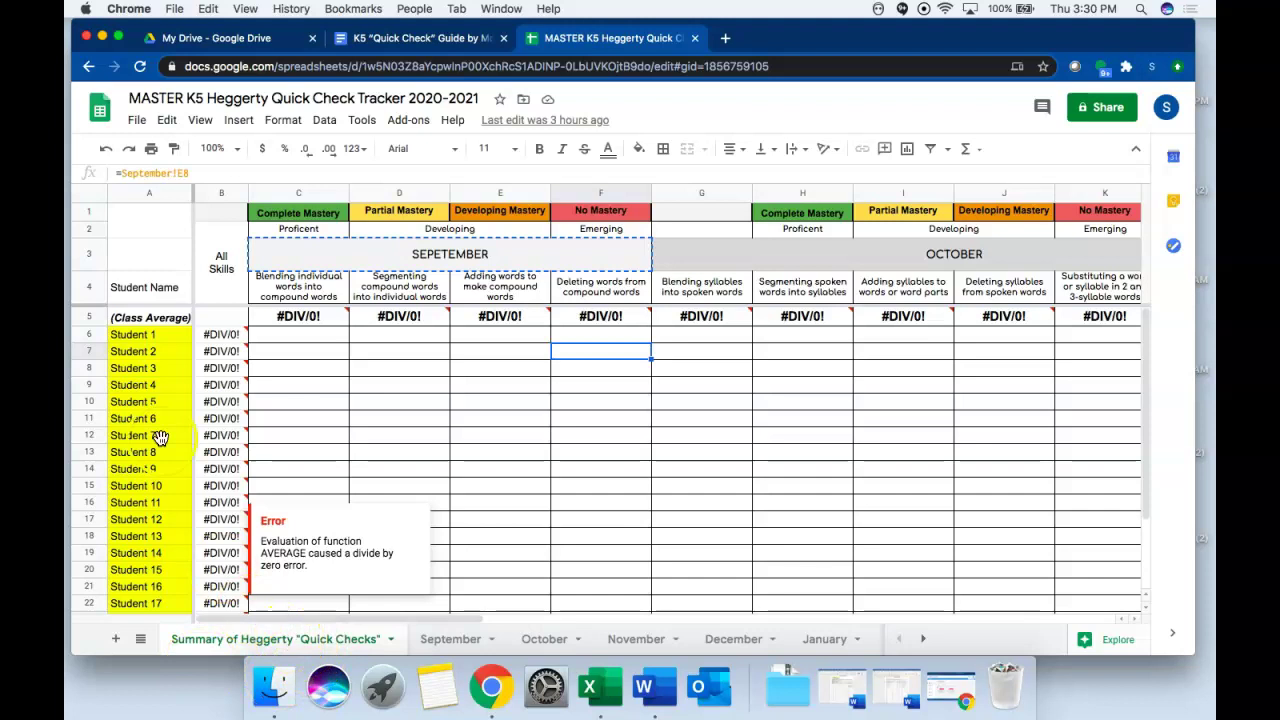
pyautogui.click(155, 337)
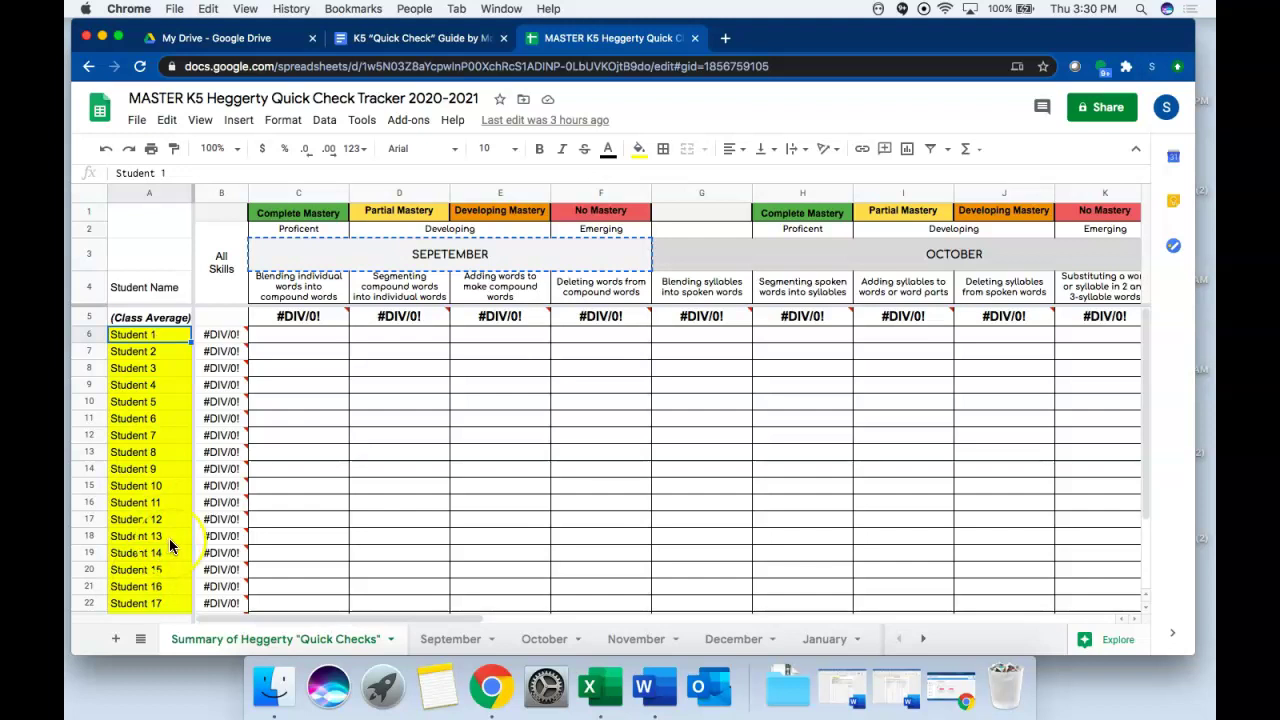
pyautogui.write('Stacy')
pyautogui.press('Return')
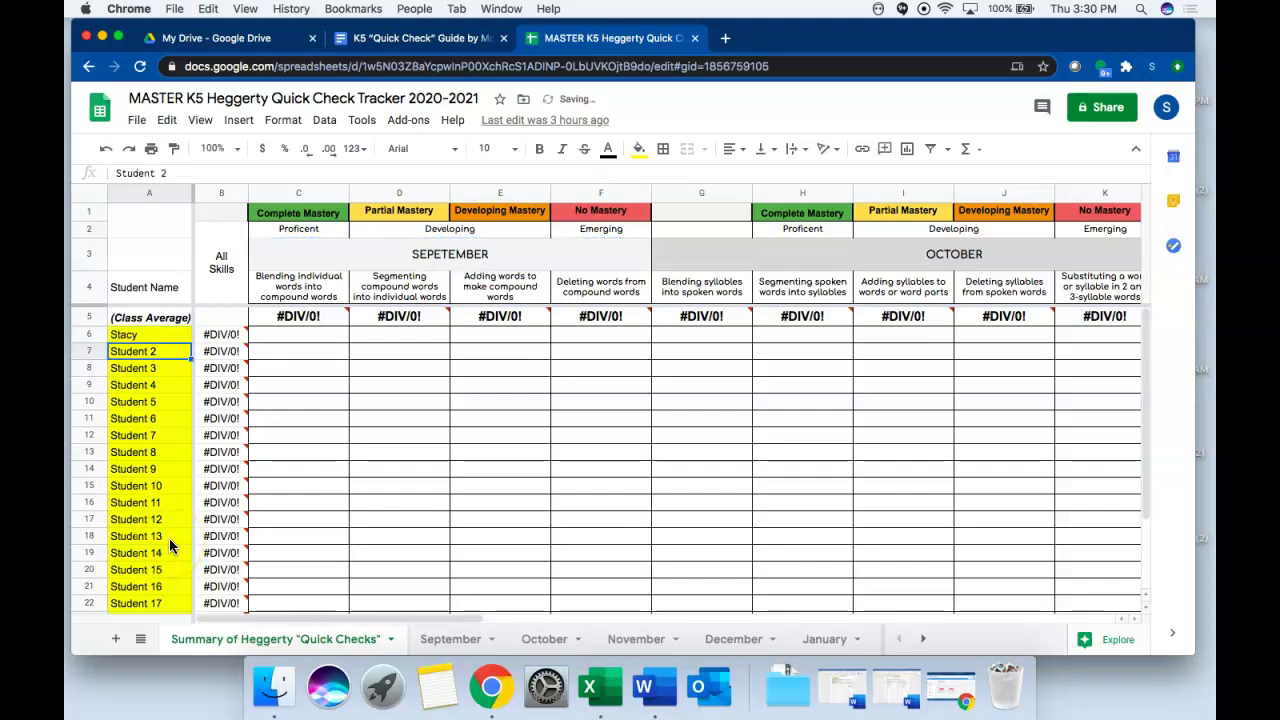
pyautogui.write('Kellly')
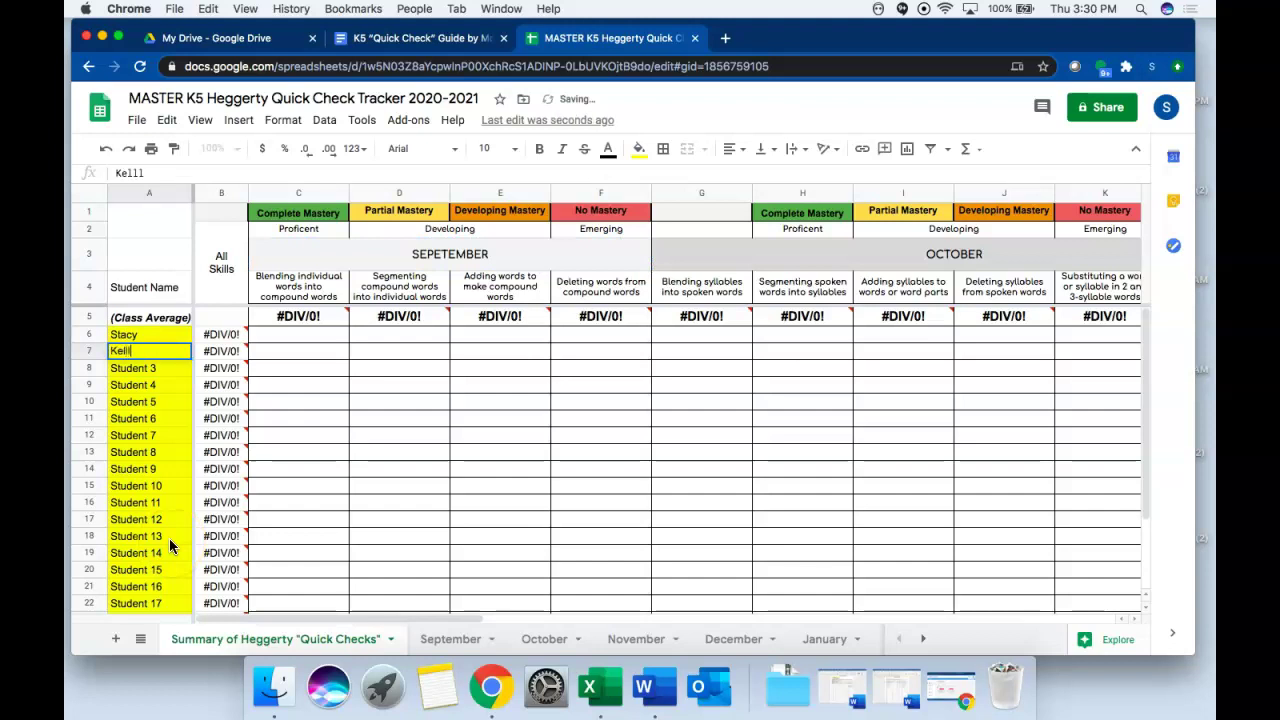
pyautogui.press('Return')
pyautogui.write('Jack')
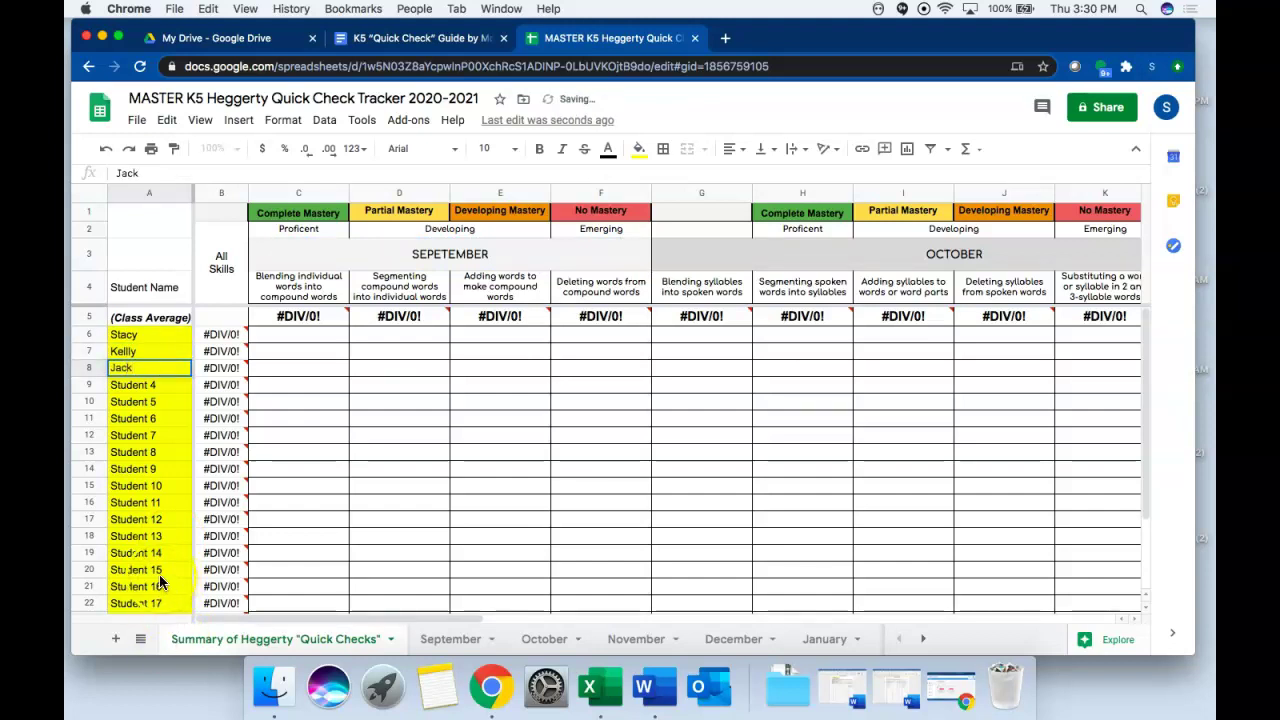
pyautogui.click(159, 570)
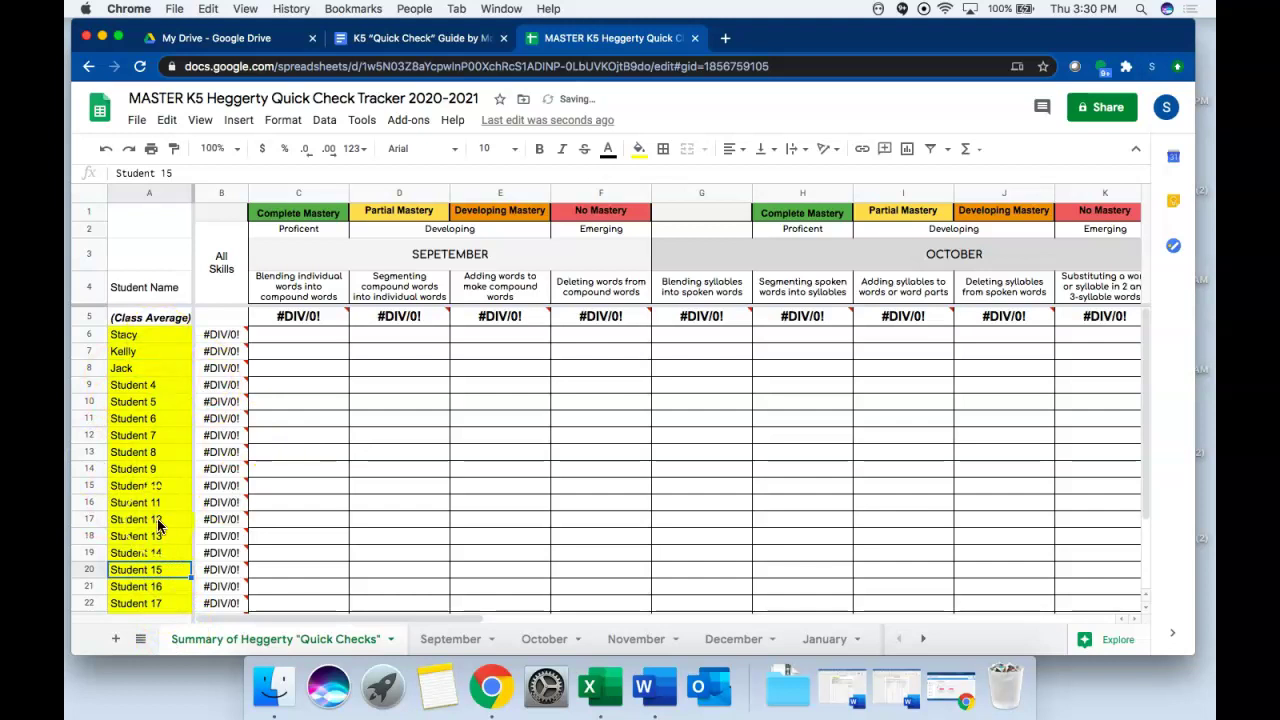
# - Look over the September and October sheets, then return to the summary sheet
pyautogui.click(445, 639)
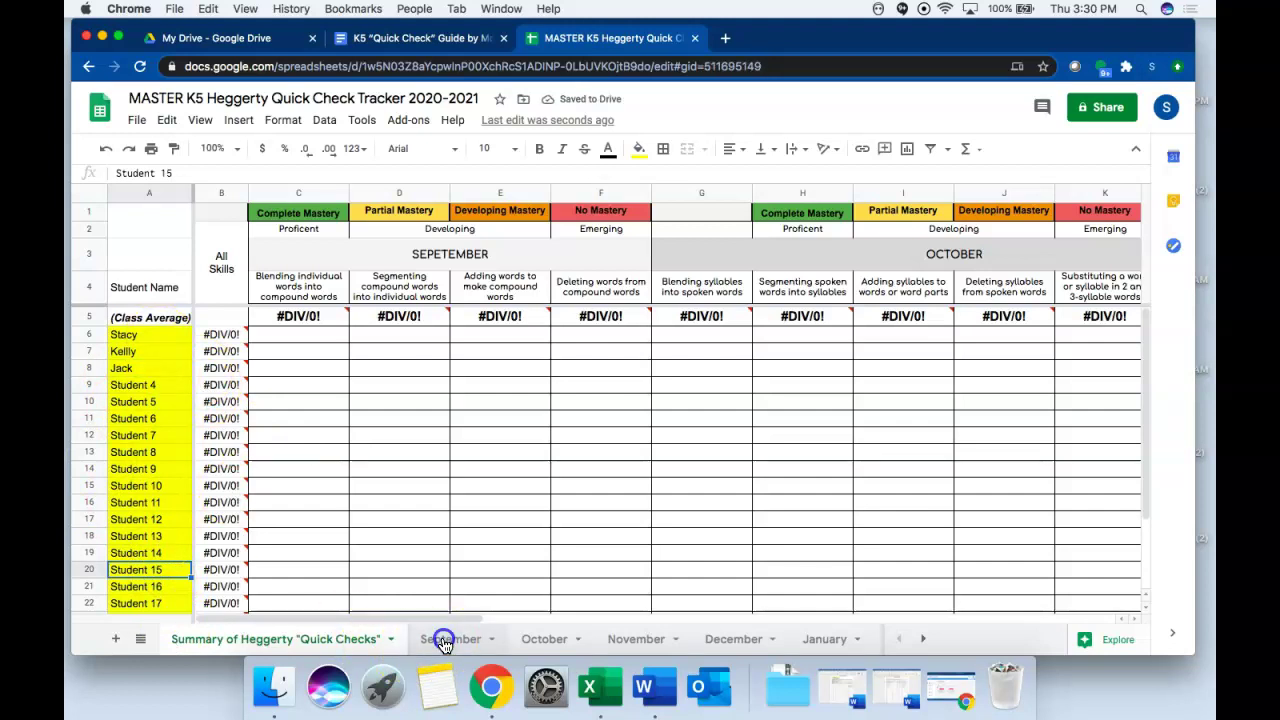
pyautogui.scroll(3, 240, 488)
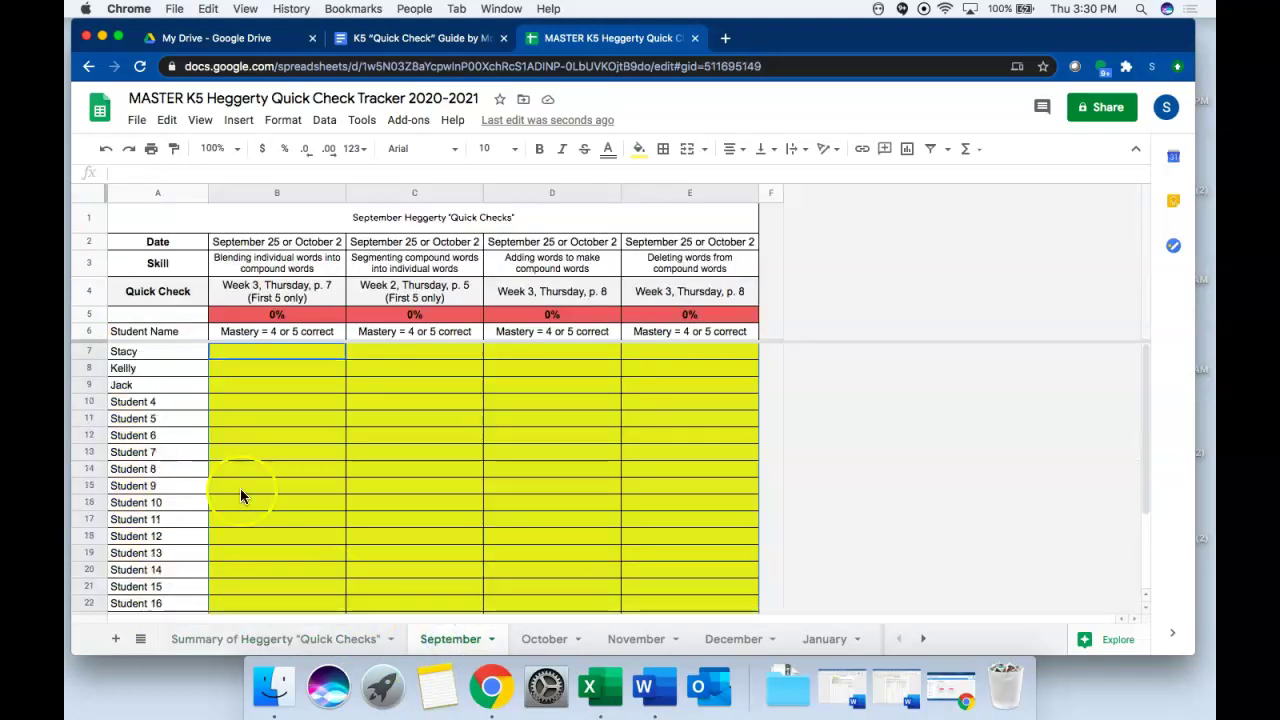
pyautogui.click(242, 488)
pyautogui.click(546, 639)
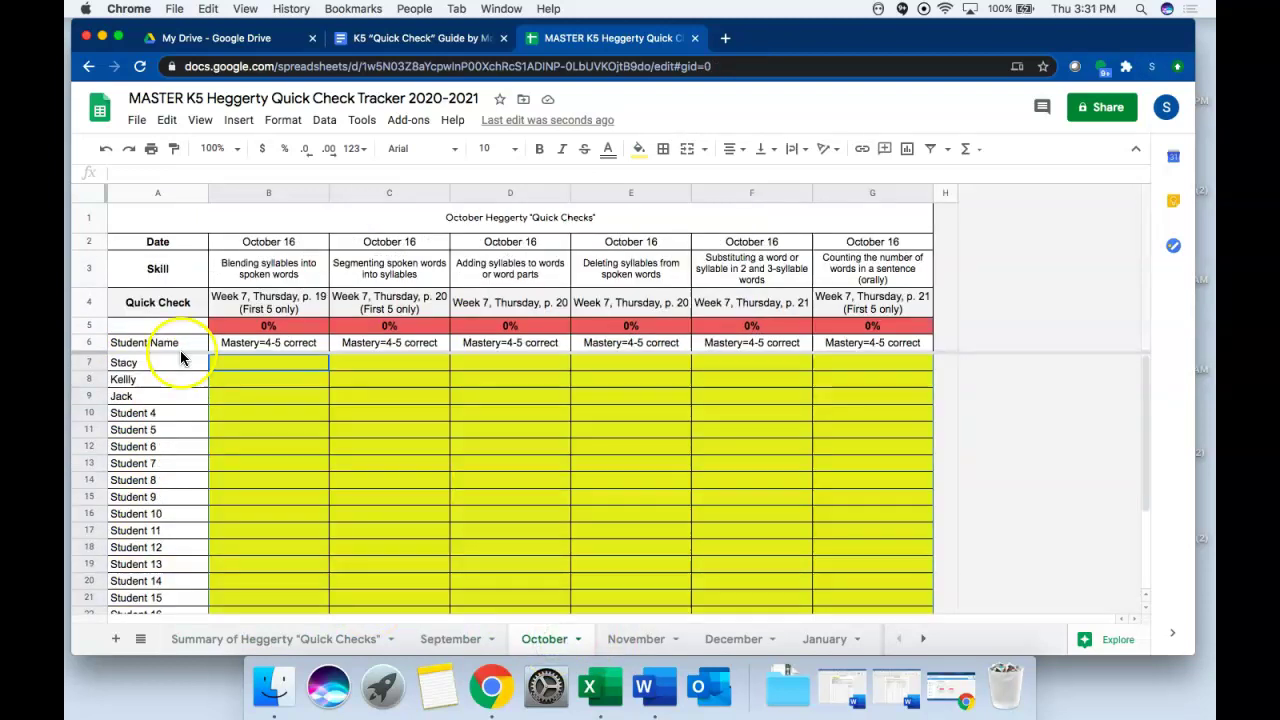
pyautogui.click(240, 640)
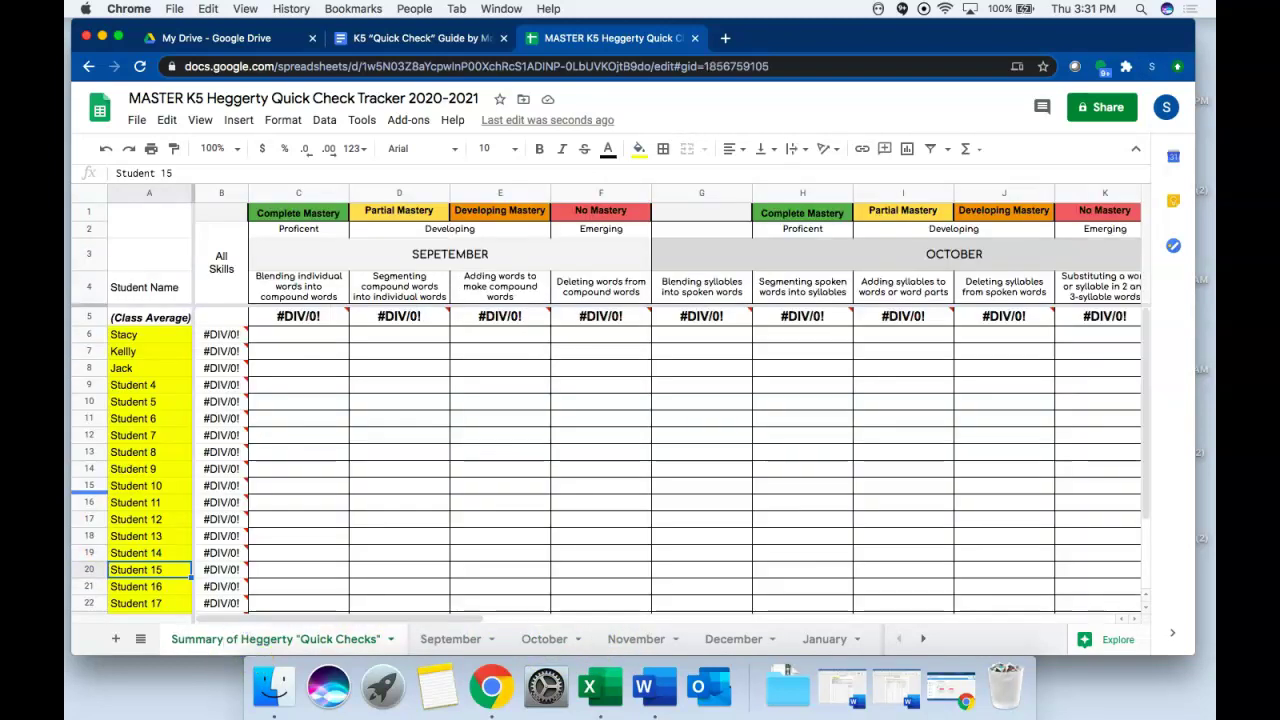
# - Undo the three names to restore Student 1–3, then go to the September sheet
pyautogui.click(104, 149)
pyautogui.click(104, 149)
pyautogui.click(104, 149)
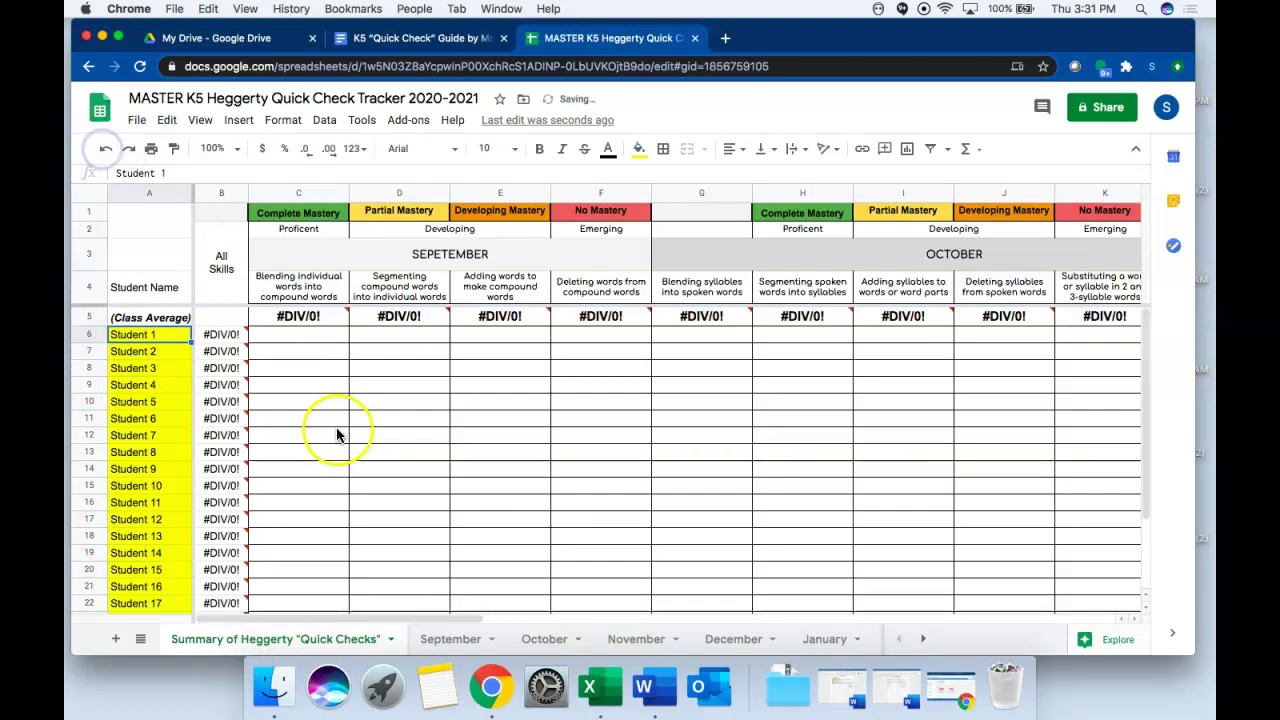
pyautogui.click(445, 640)
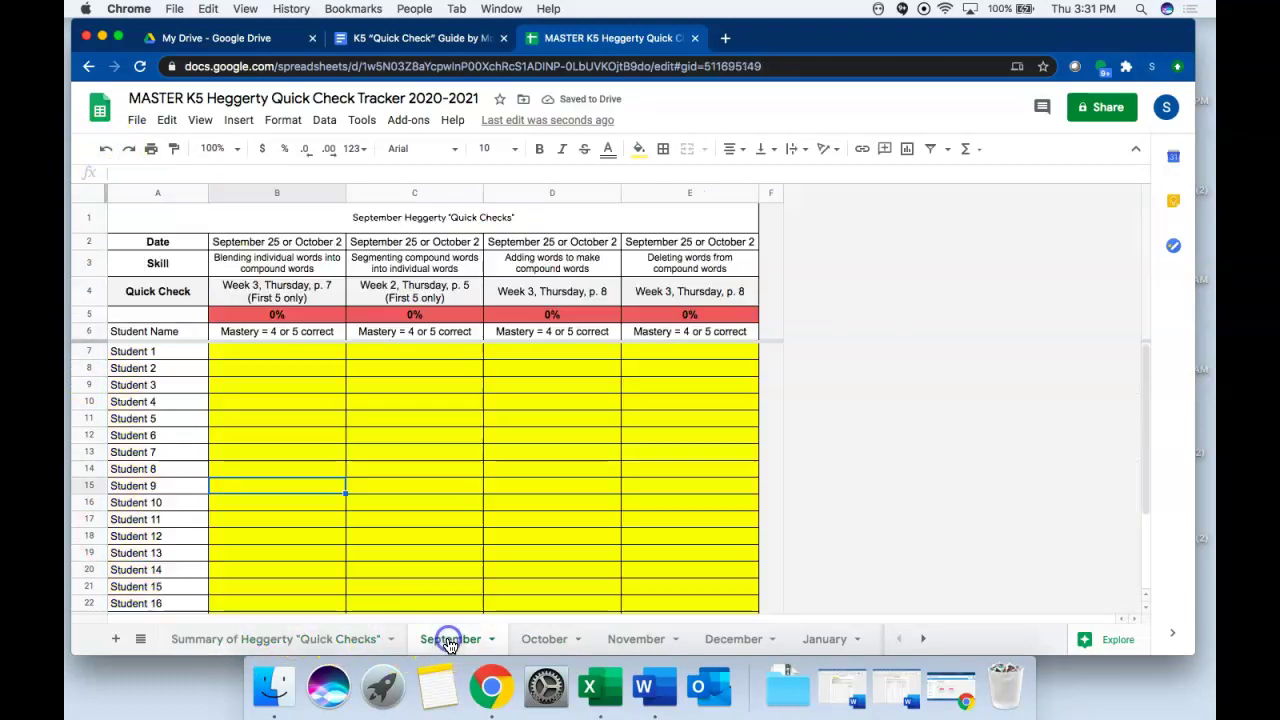
pyautogui.click(308, 643)
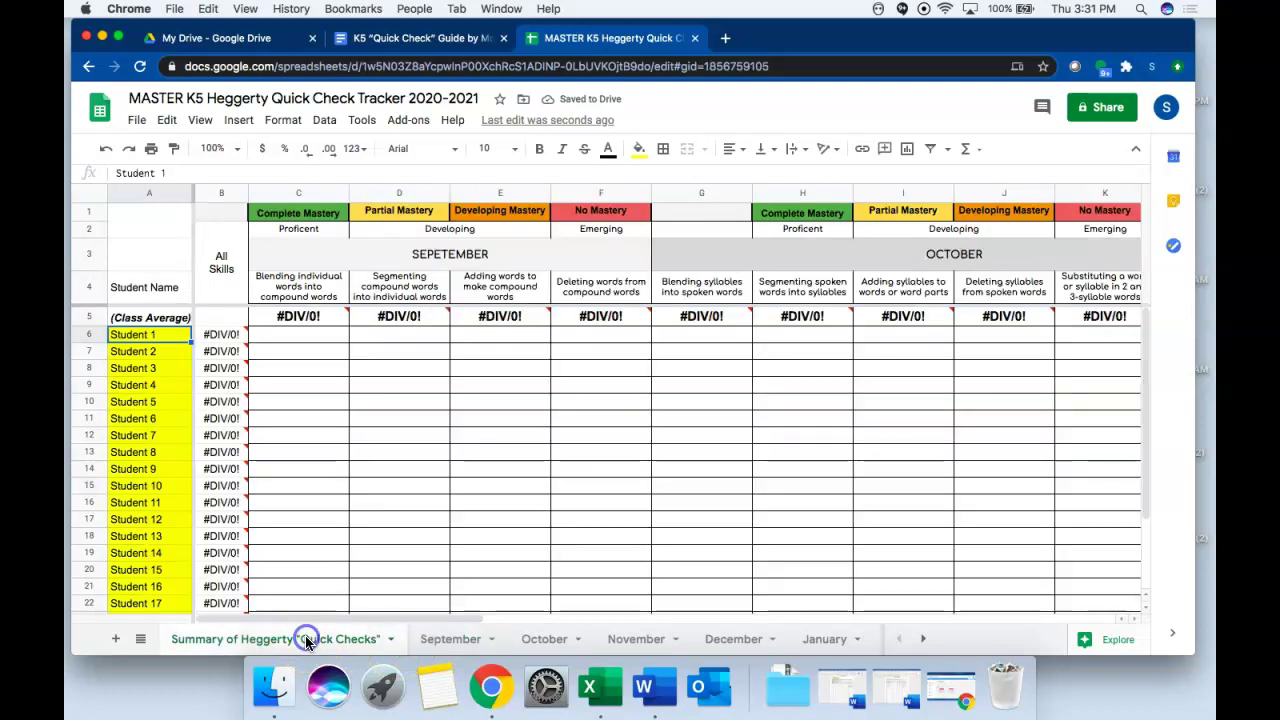
pyautogui.click(438, 640)
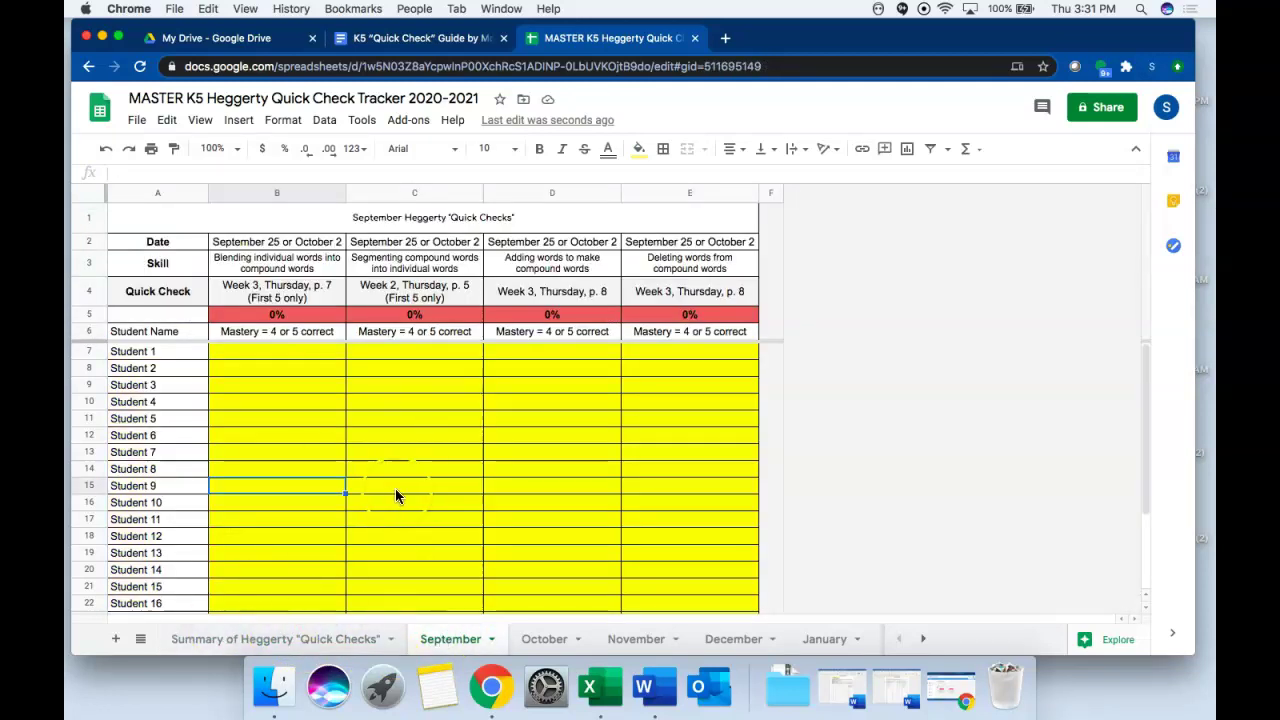
pyautogui.click(440, 40)
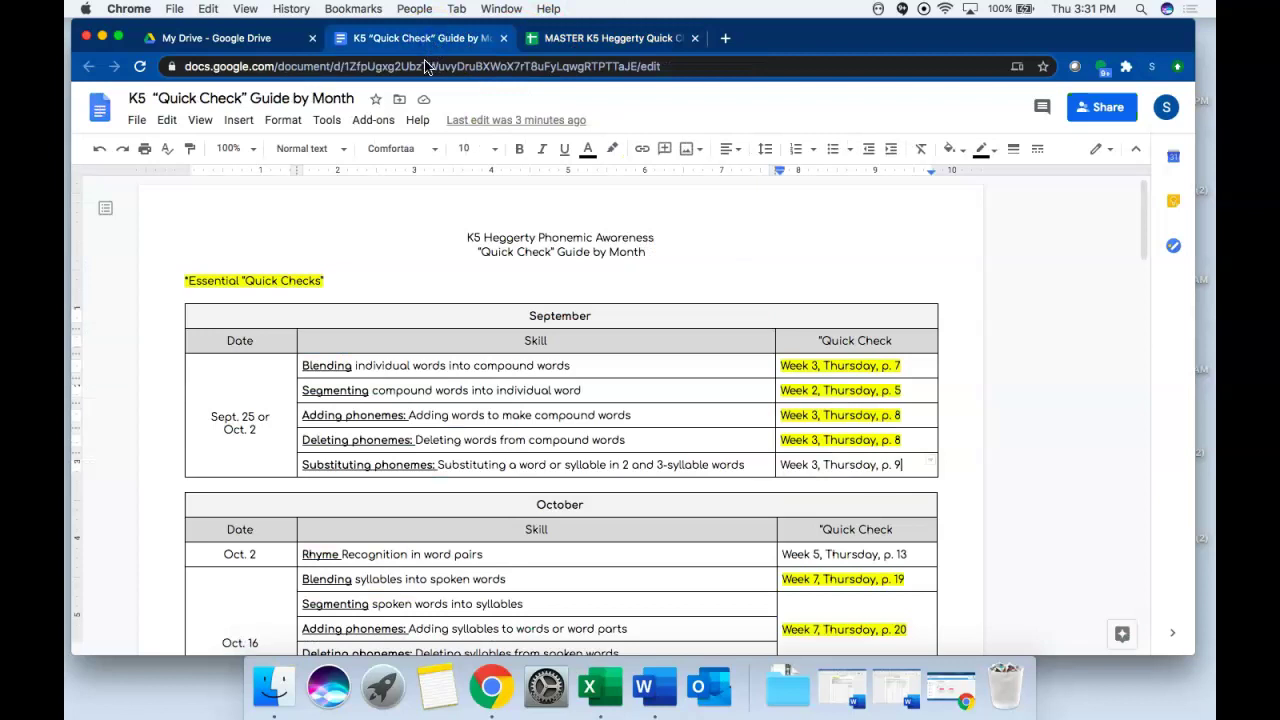
pyautogui.moveTo(595, 363); pyautogui.dragTo(307, 367)
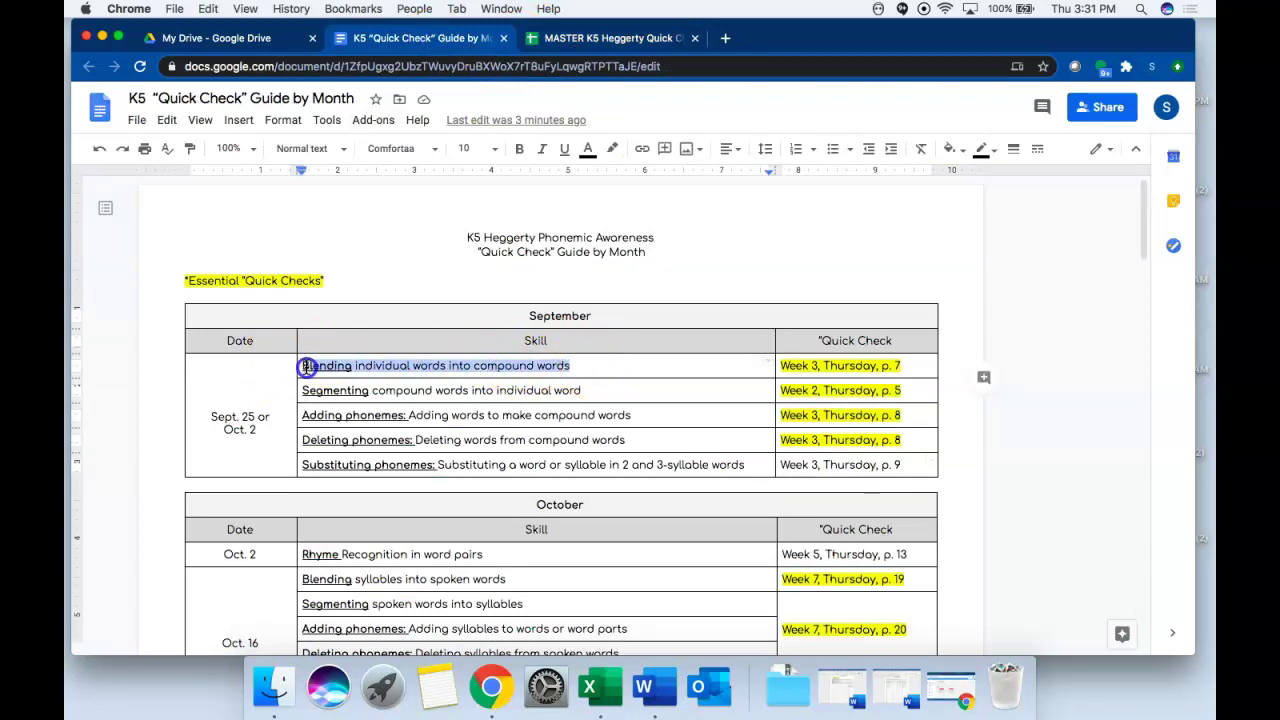
pyautogui.click(606, 366)
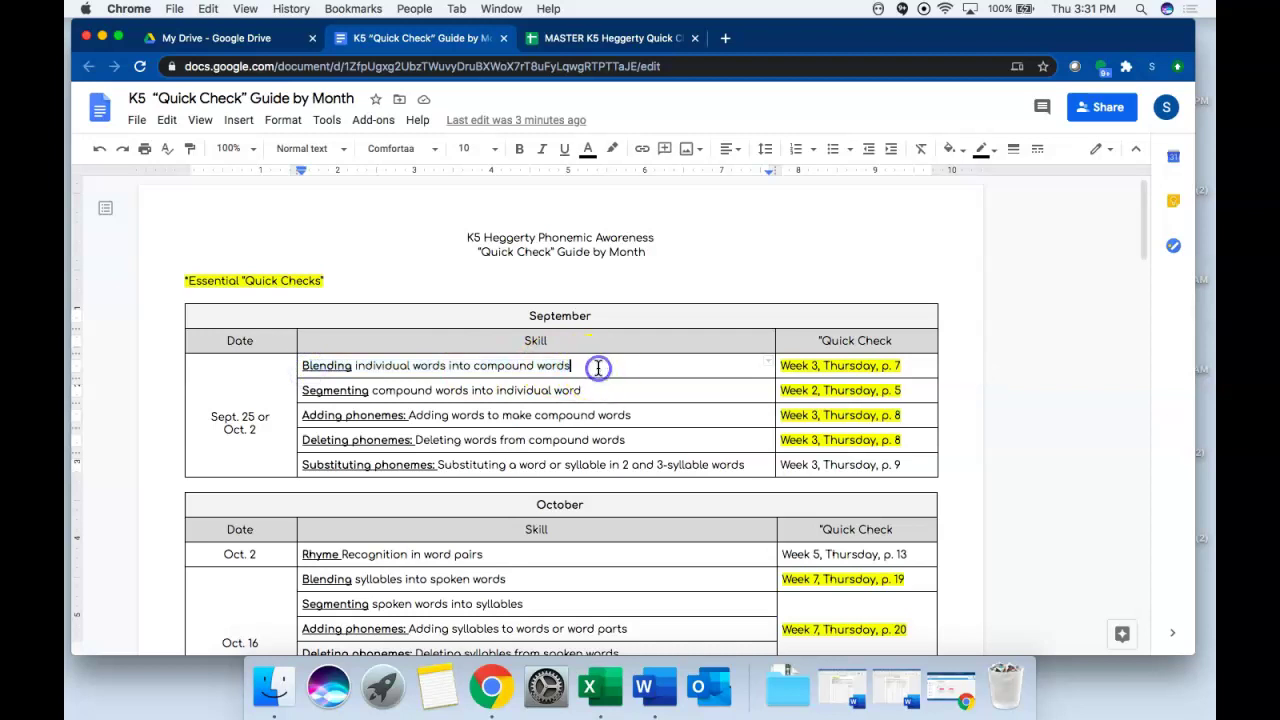
pyautogui.click(913, 366)
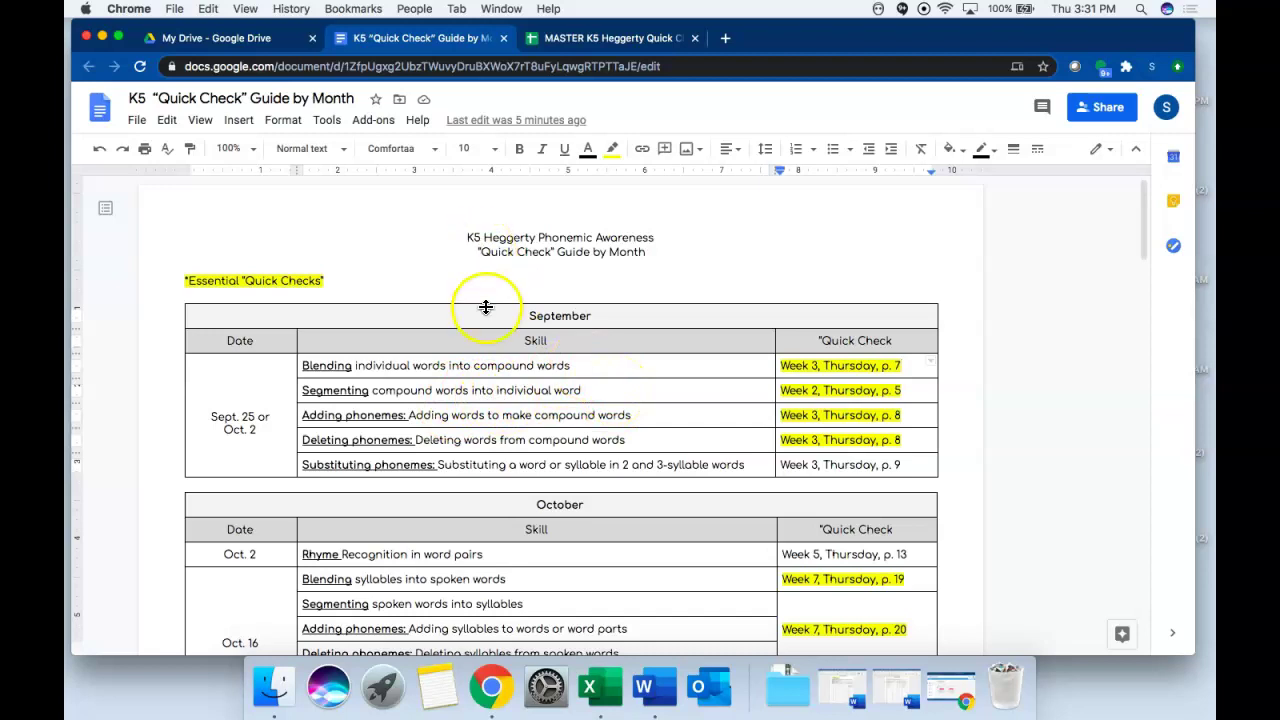
pyautogui.click(550, 38)
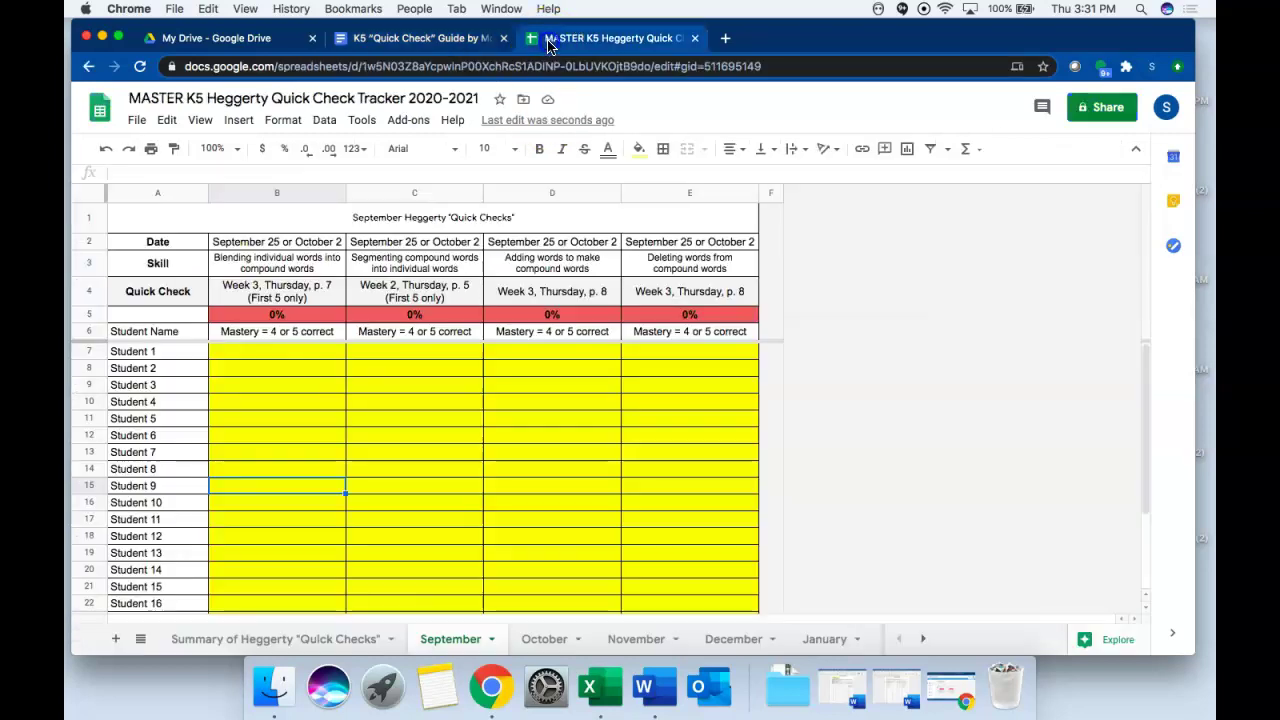
pyautogui.click(305, 295)
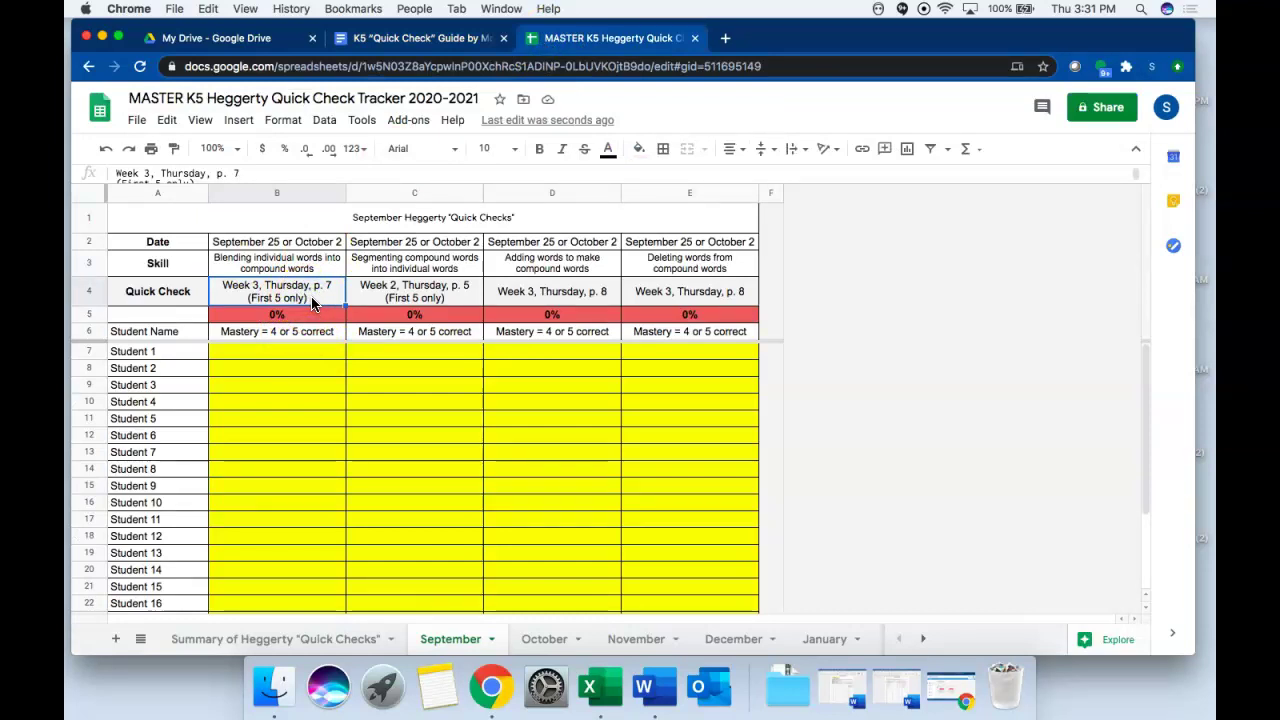
pyautogui.click(320, 299)
pyautogui.click(302, 336)
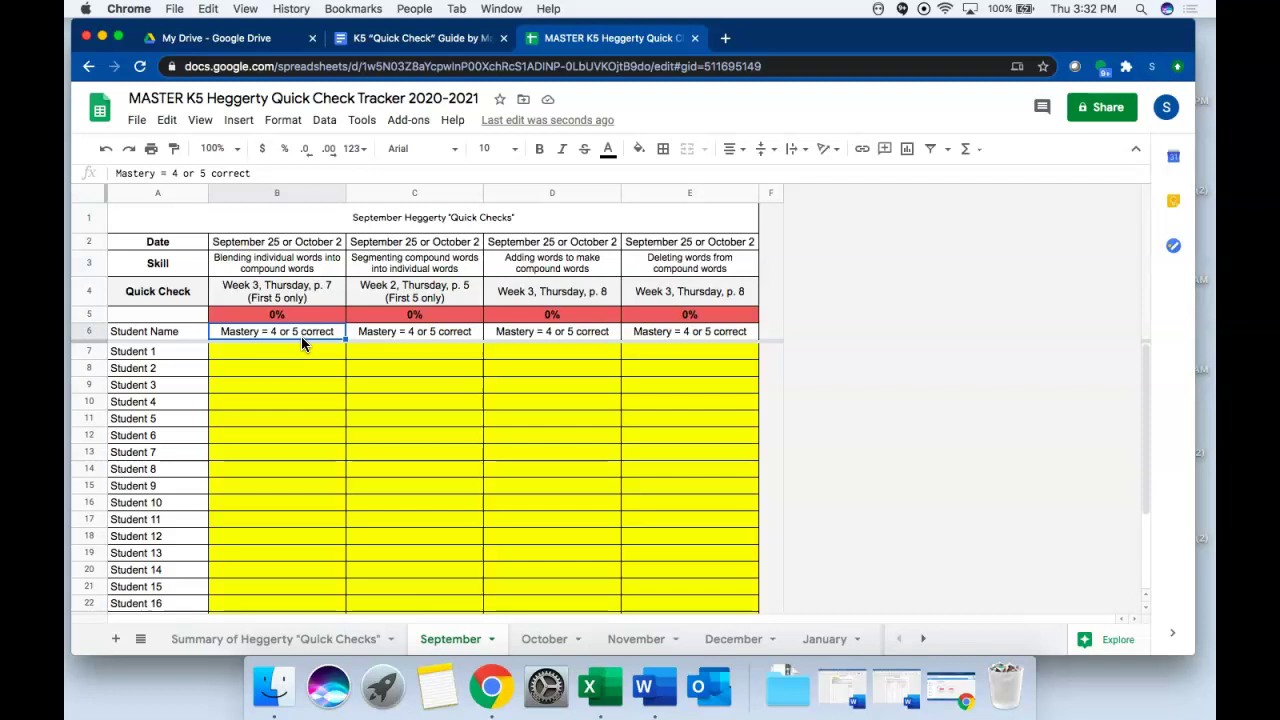
pyautogui.press('Down')
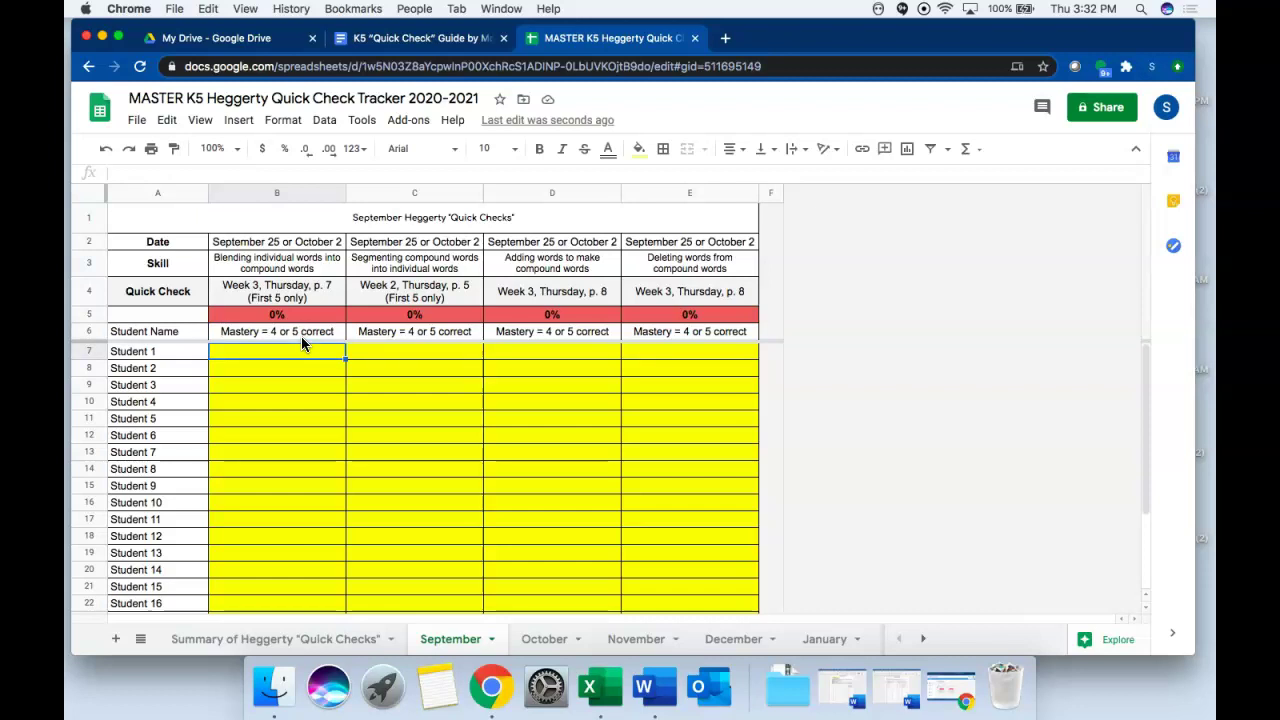
# - Enter blending scores 5, 4, 3, 2, 1 for Students 1–5 and check their colour coding
pyautogui.write('5')
pyautogui.press('Return')
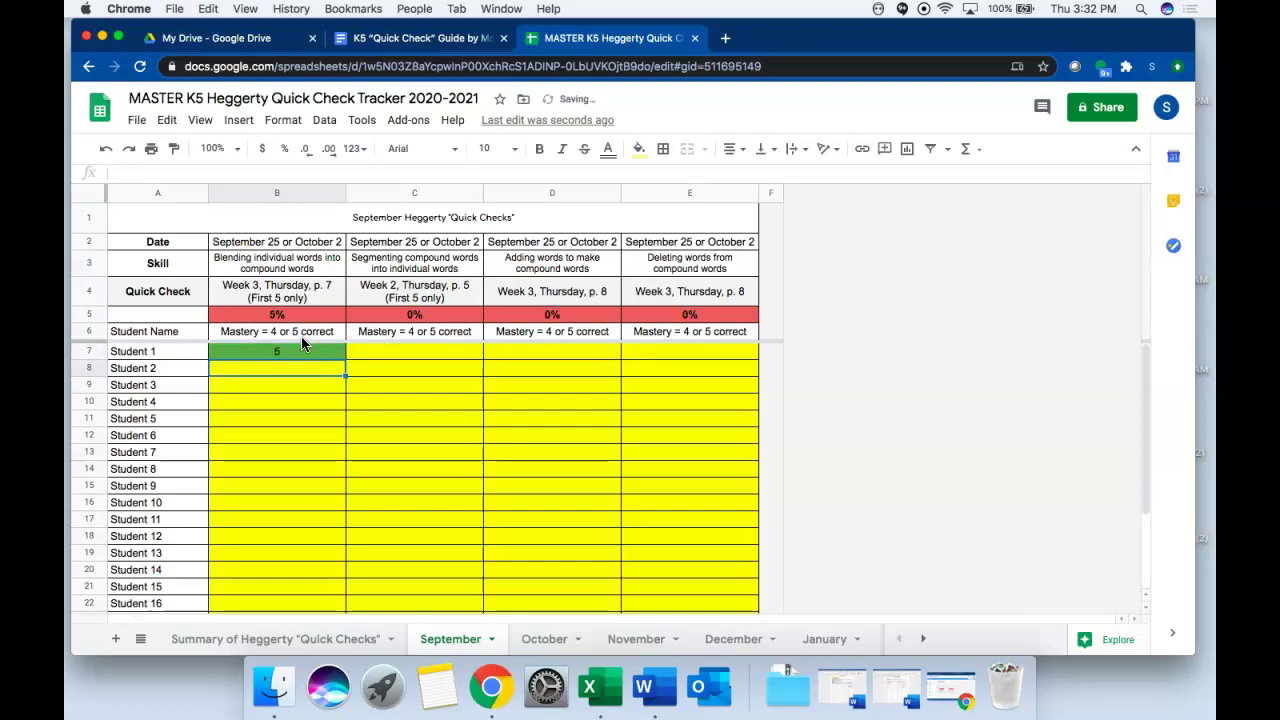
pyautogui.write('4')
pyautogui.press('Return')
pyautogui.write('3')
pyautogui.press('Return')
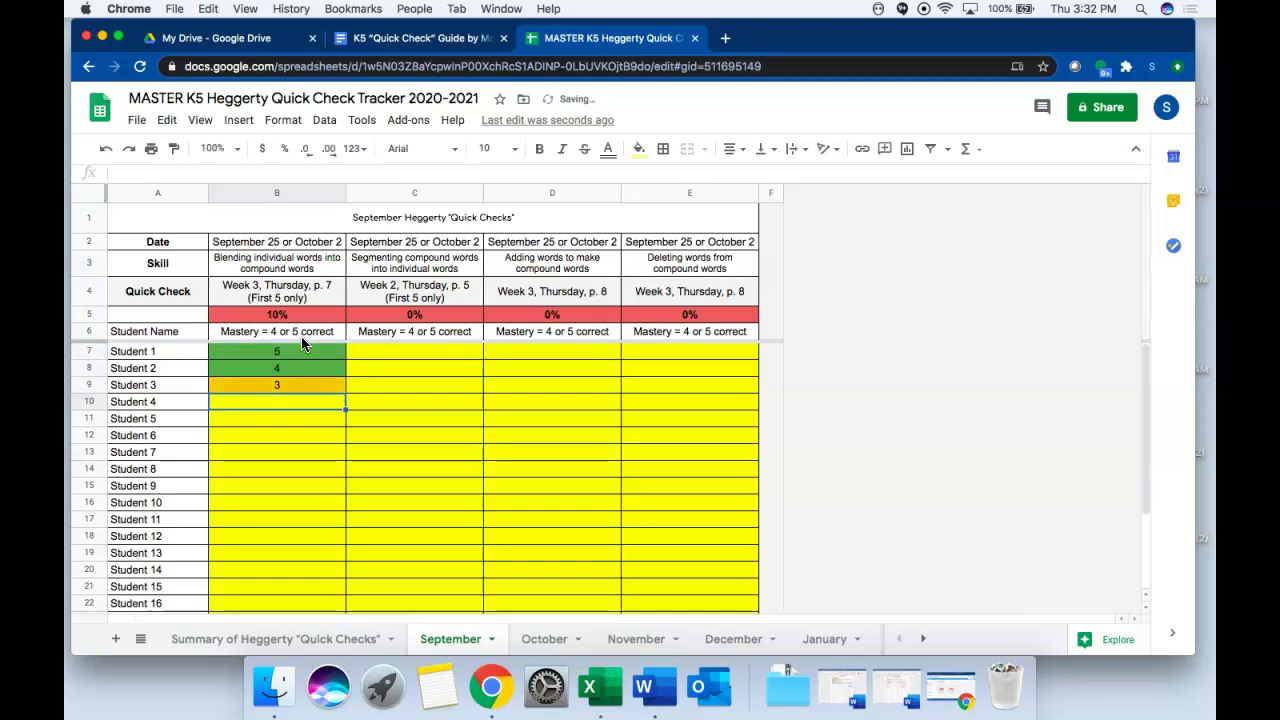
pyautogui.write('2')
pyautogui.press('Return')
pyautogui.write('1')
pyautogui.press('Return')
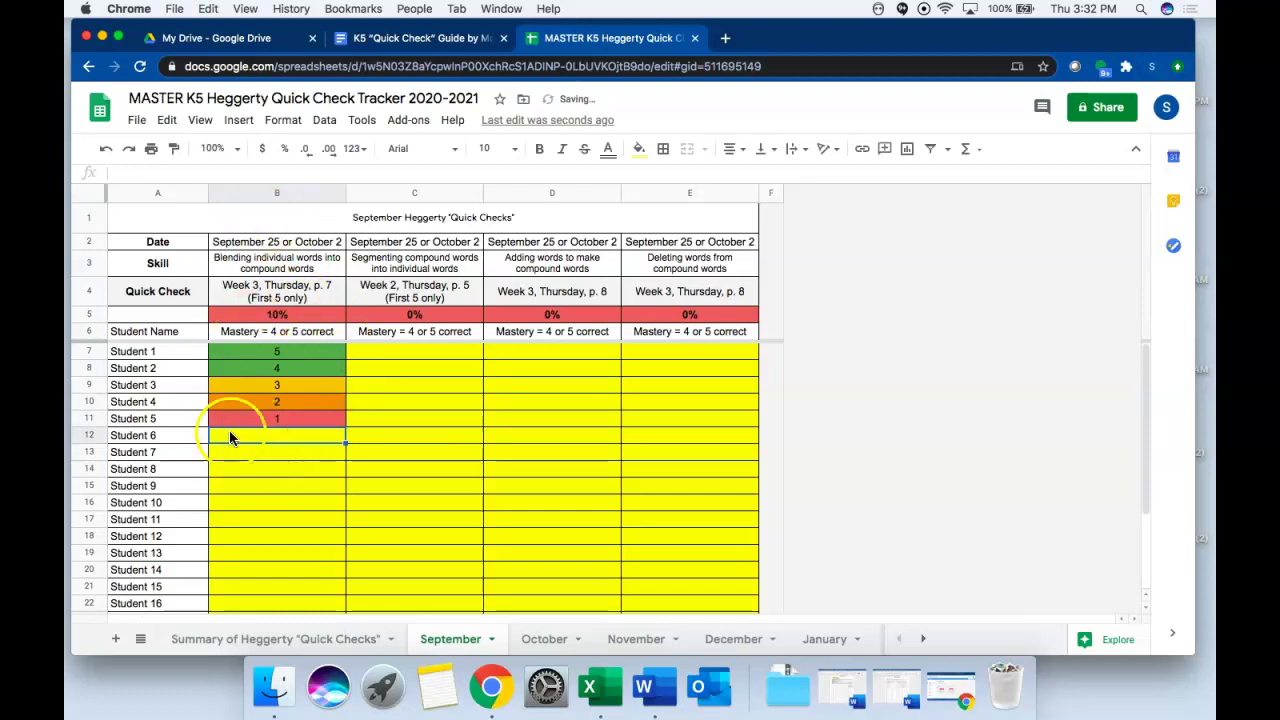
pyautogui.click(336, 364)
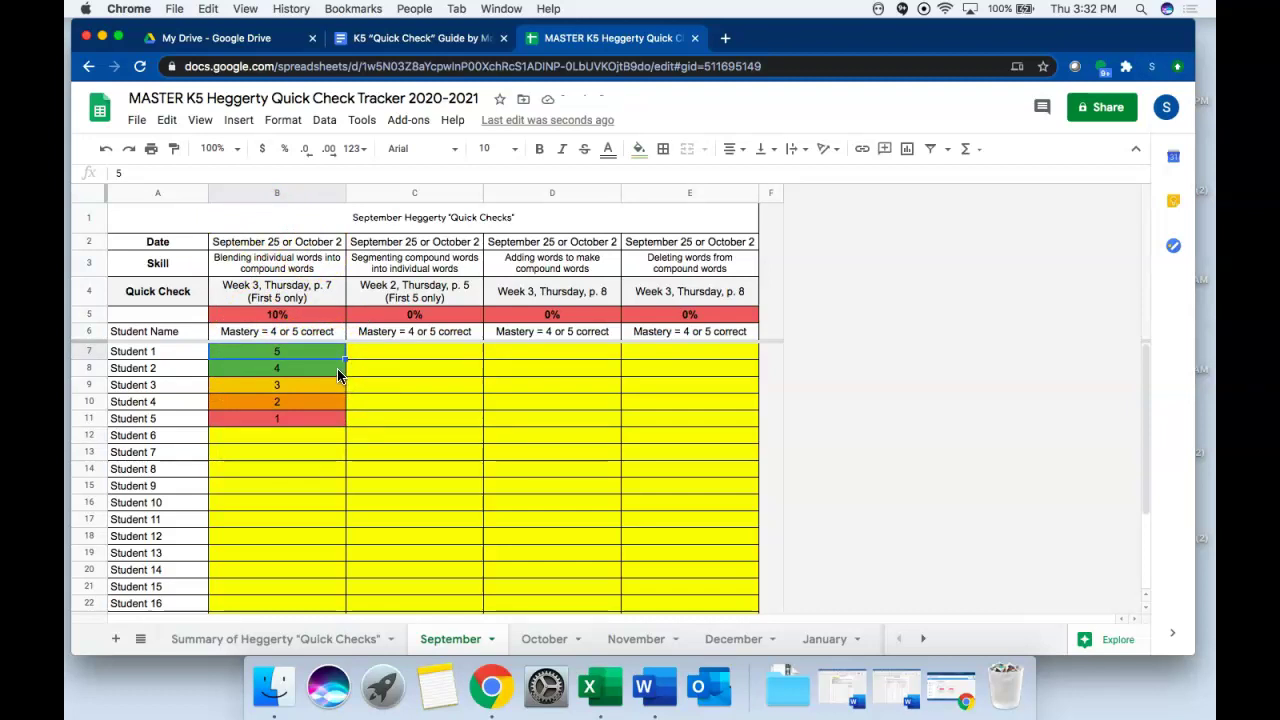
pyautogui.click(325, 389)
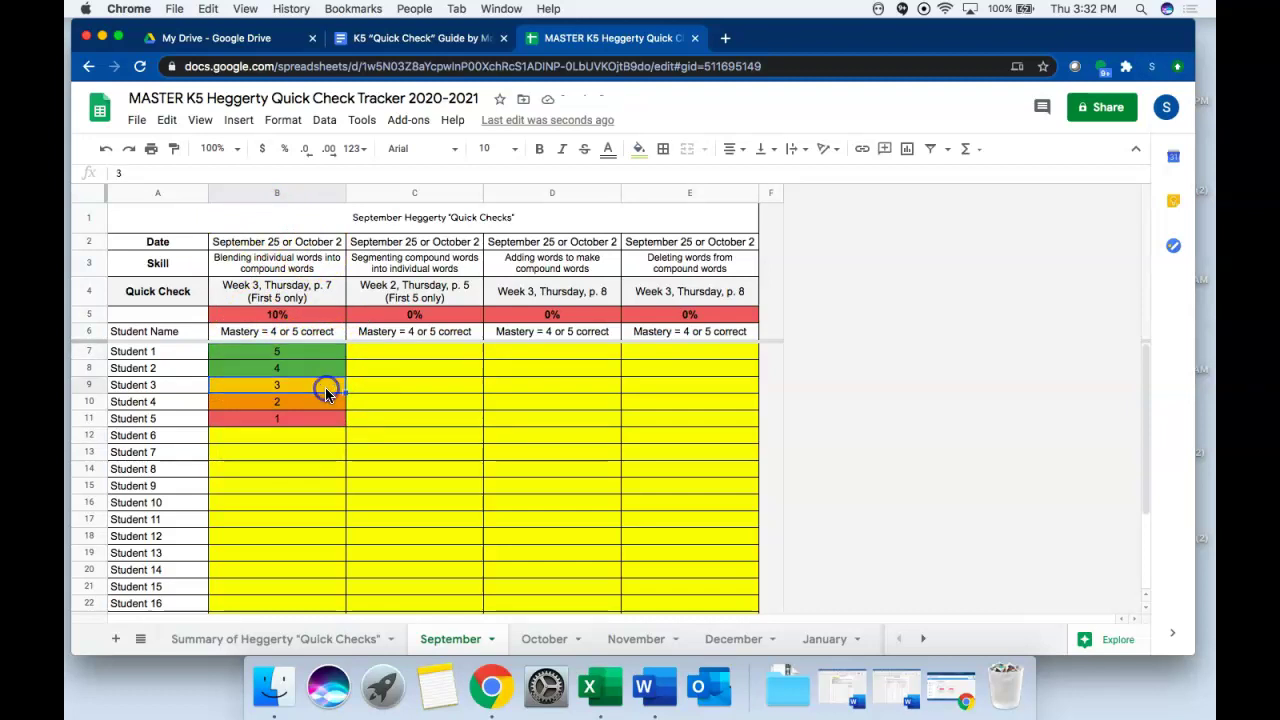
pyautogui.click(322, 407)
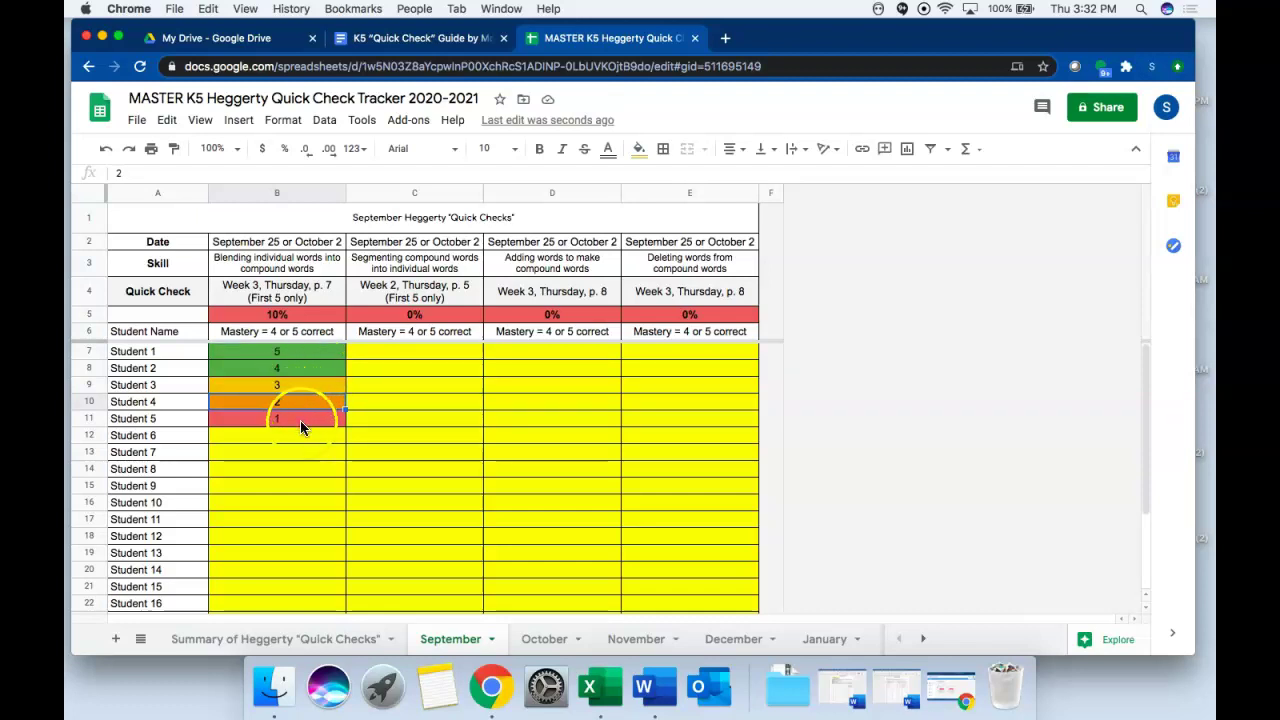
# - Give Student 6 a blending score of 0 and Student 7 a score of 5
pyautogui.click(301, 435)
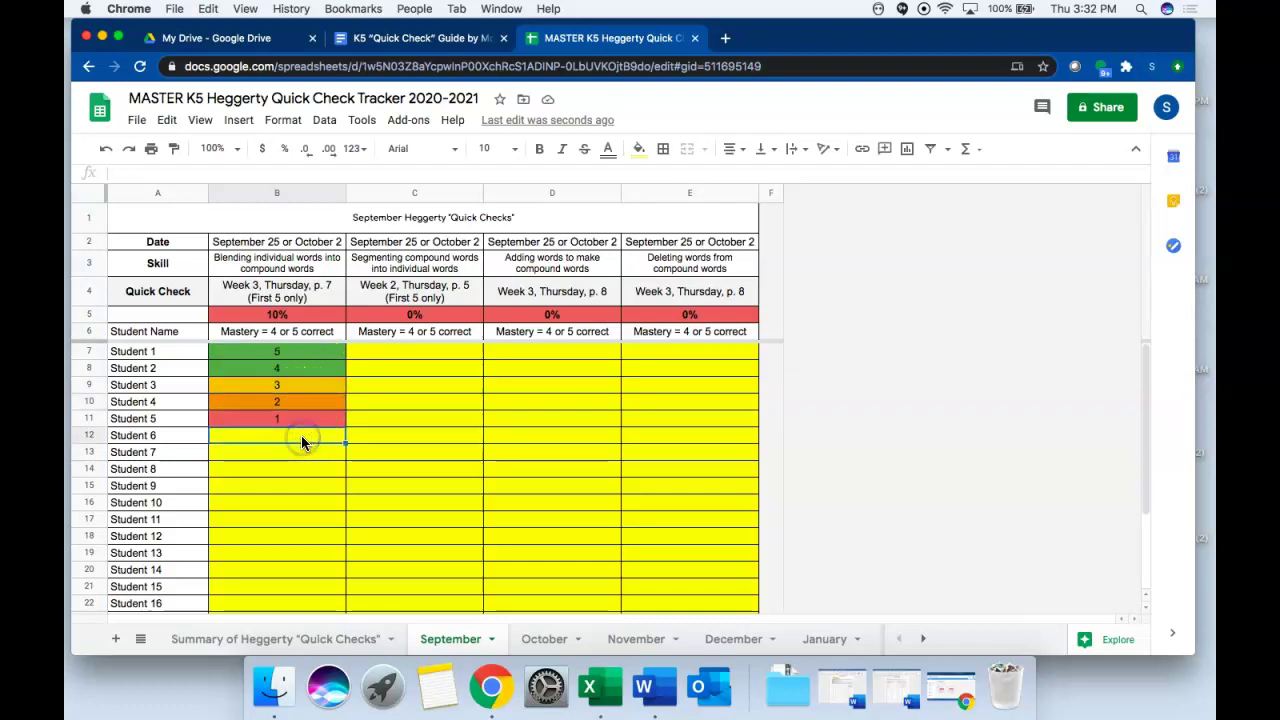
pyautogui.write('0')
pyautogui.press('Tab')
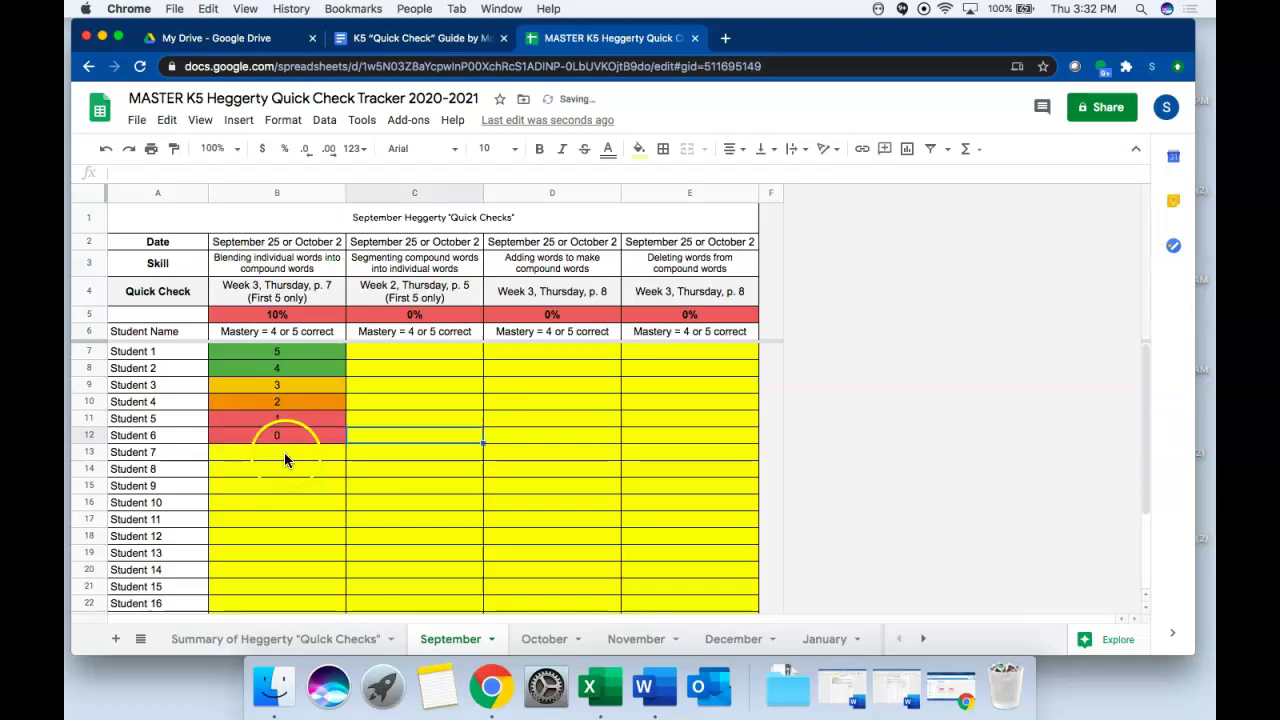
pyautogui.click(299, 437)
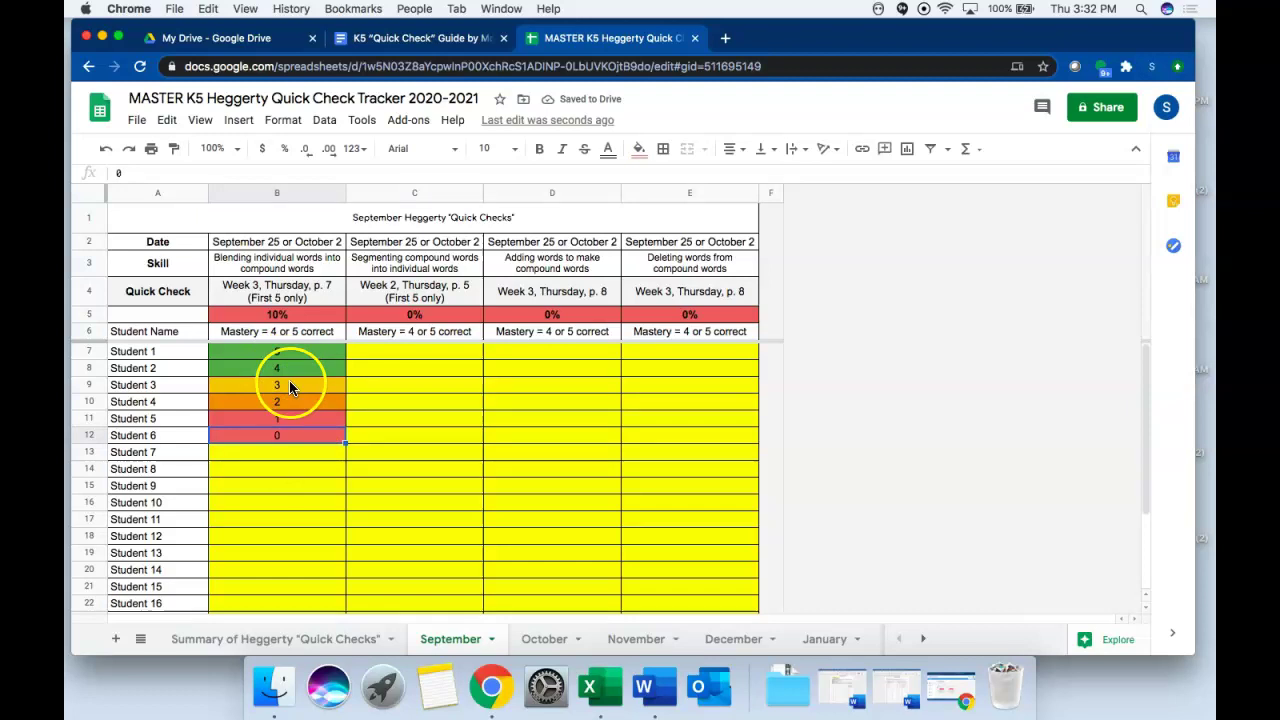
pyautogui.click(291, 452)
pyautogui.write('5')
pyautogui.press('Return')
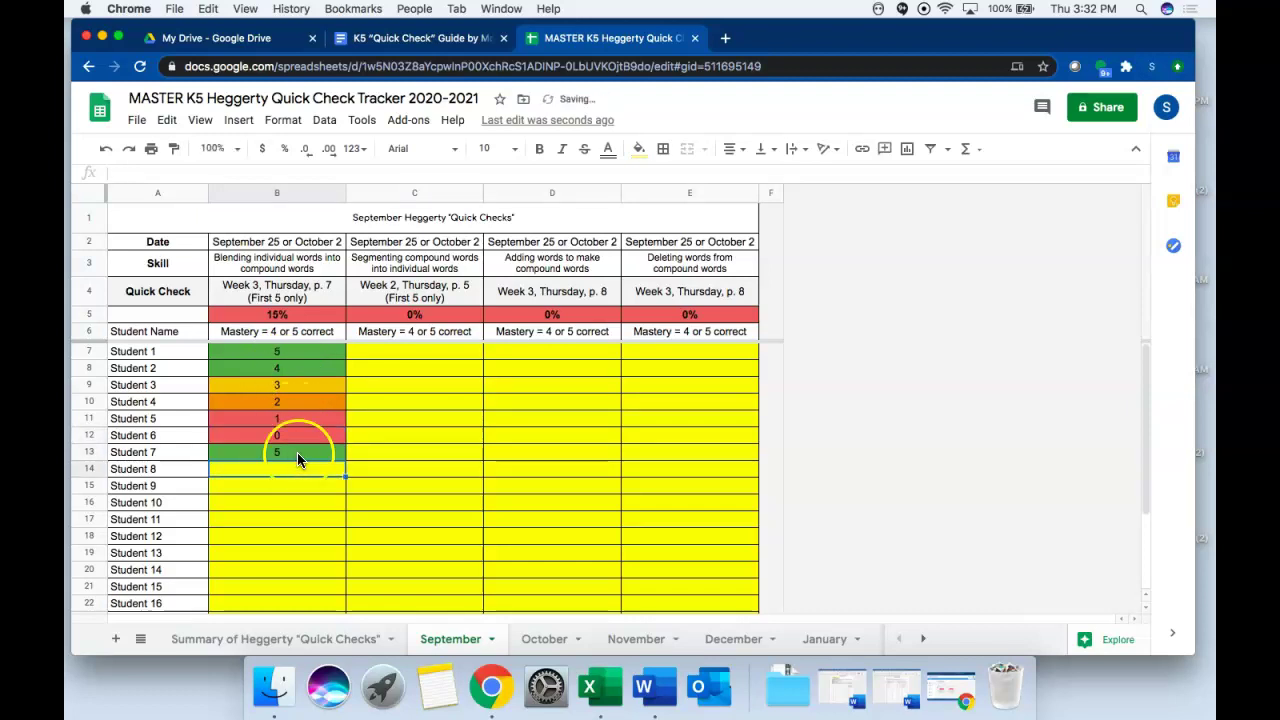
# - Fill the score 5 down from Student 7 through Student 20
pyautogui.click(315, 452)
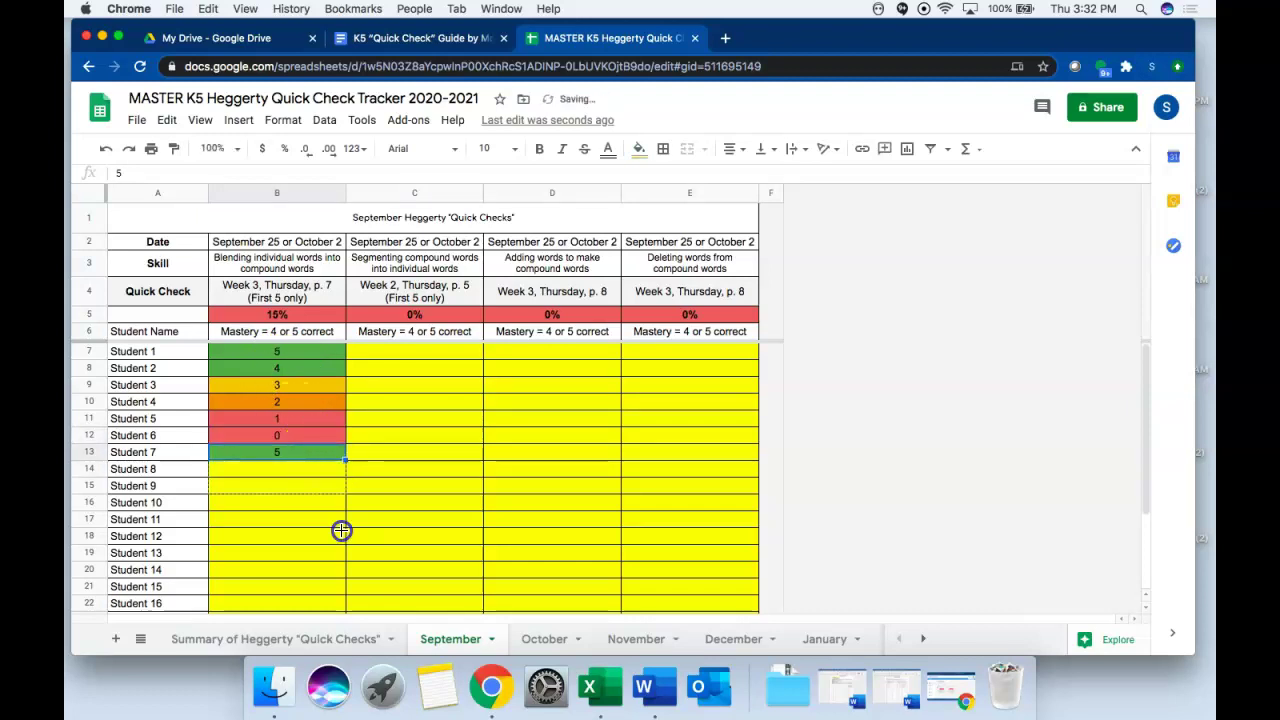
pyautogui.scroll(-1, 340, 560)
pyautogui.scroll(-2, 307, 534)
pyautogui.keyDown('shift'); pyautogui.click(309, 551); pyautogui.keyUp('shift')
pyautogui.hotkey('ctrl', 'd')
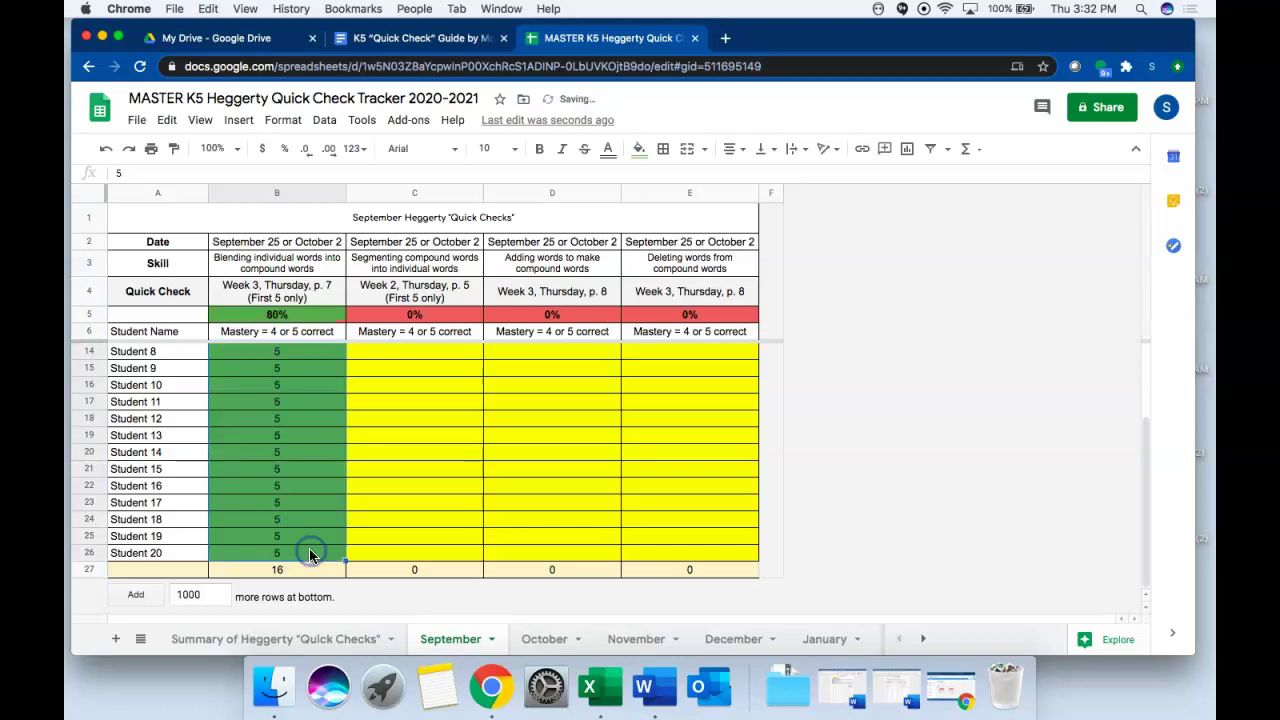
pyautogui.scroll(3, 322, 522)
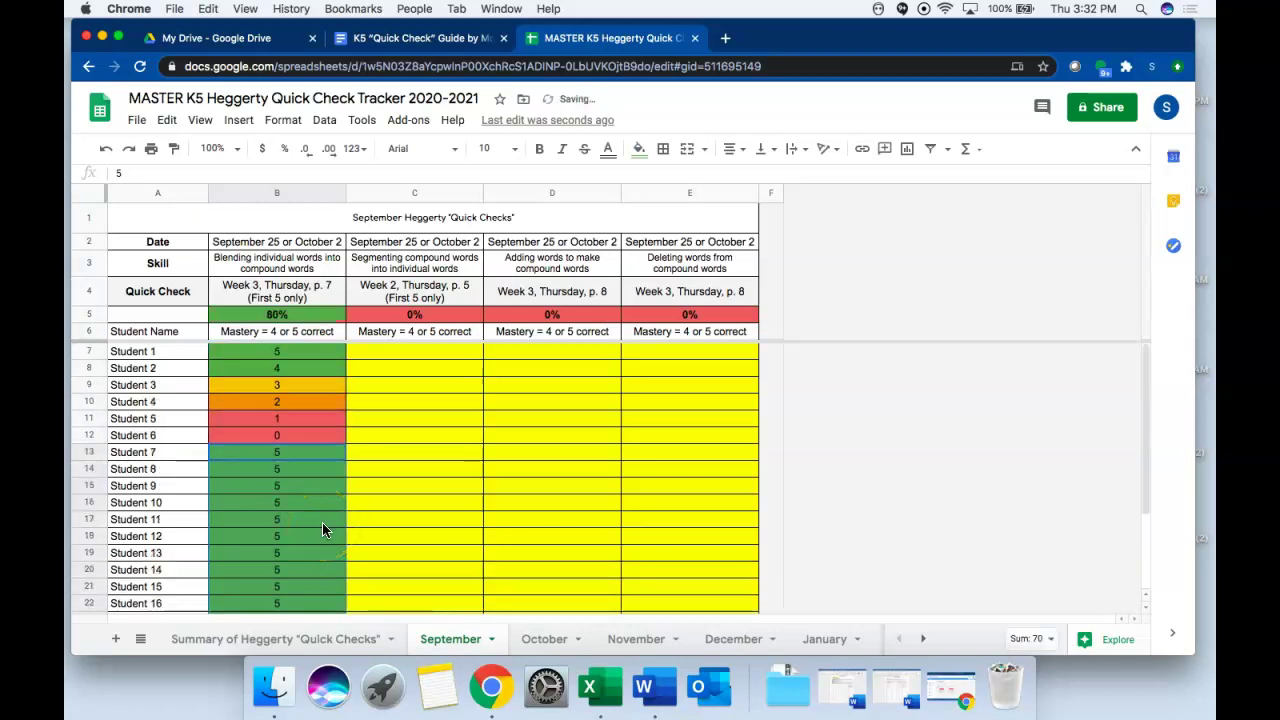
pyautogui.scroll(-2, 299, 474)
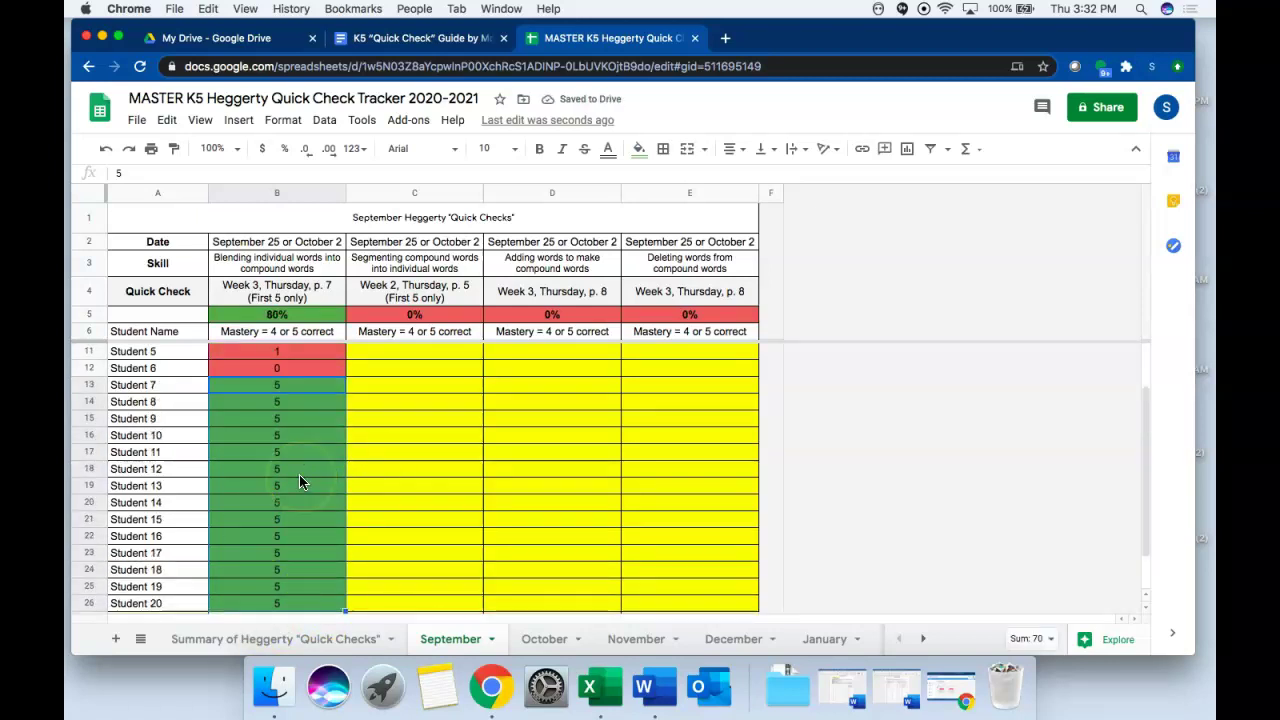
pyautogui.scroll(2, 299, 474)
# - Compare the summary tab's 4.25 blending average with September, then return to the K5 Quick Check guide
pyautogui.click(327, 640)
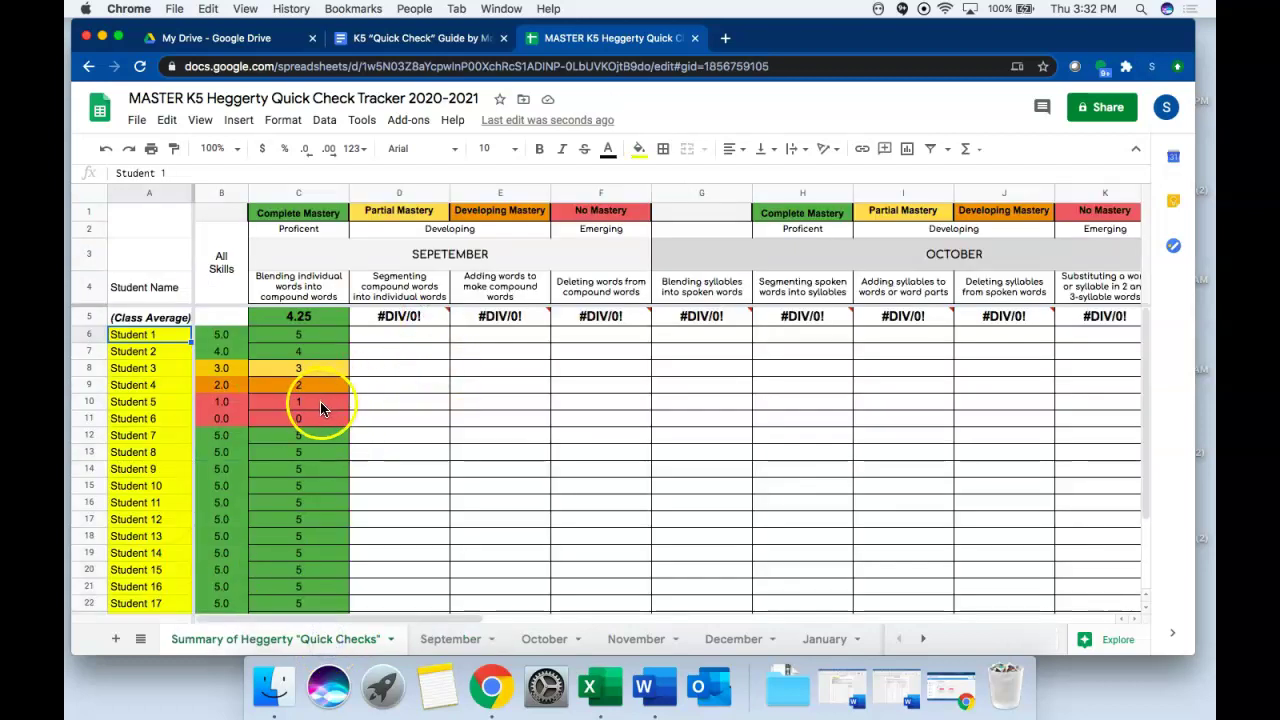
pyautogui.scroll(-2, 318, 485)
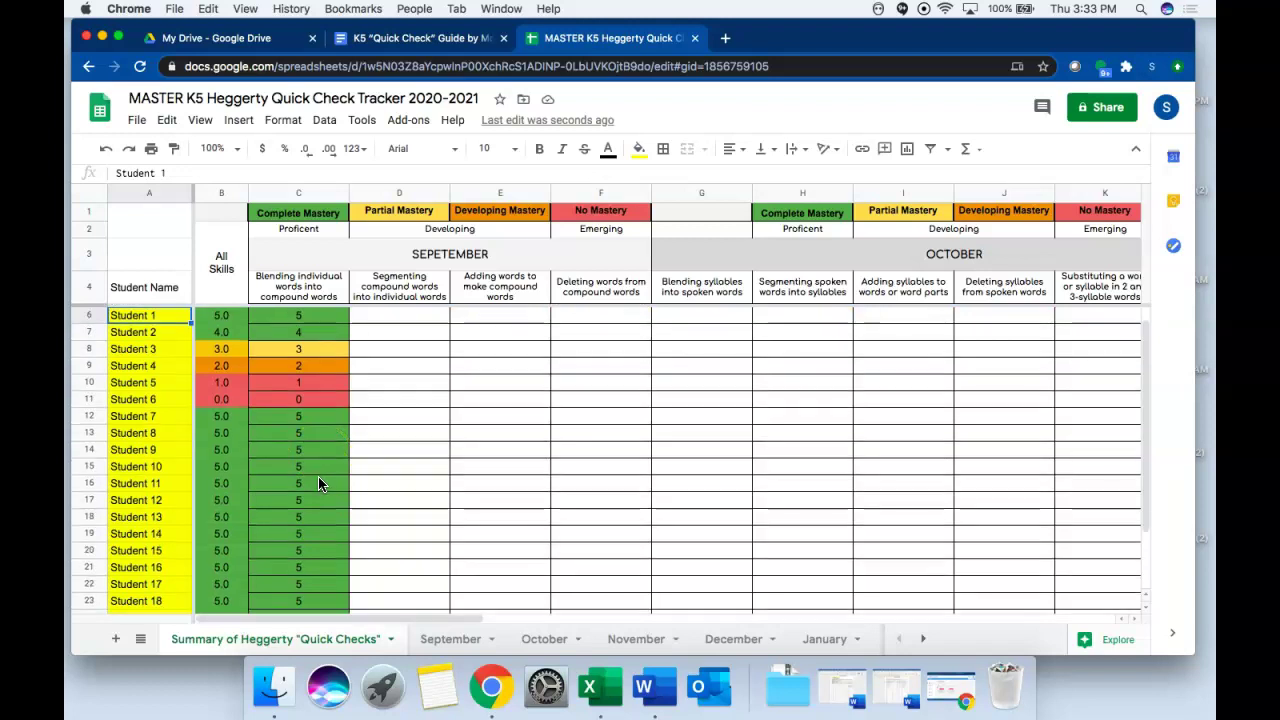
pyautogui.scroll(2, 318, 485)
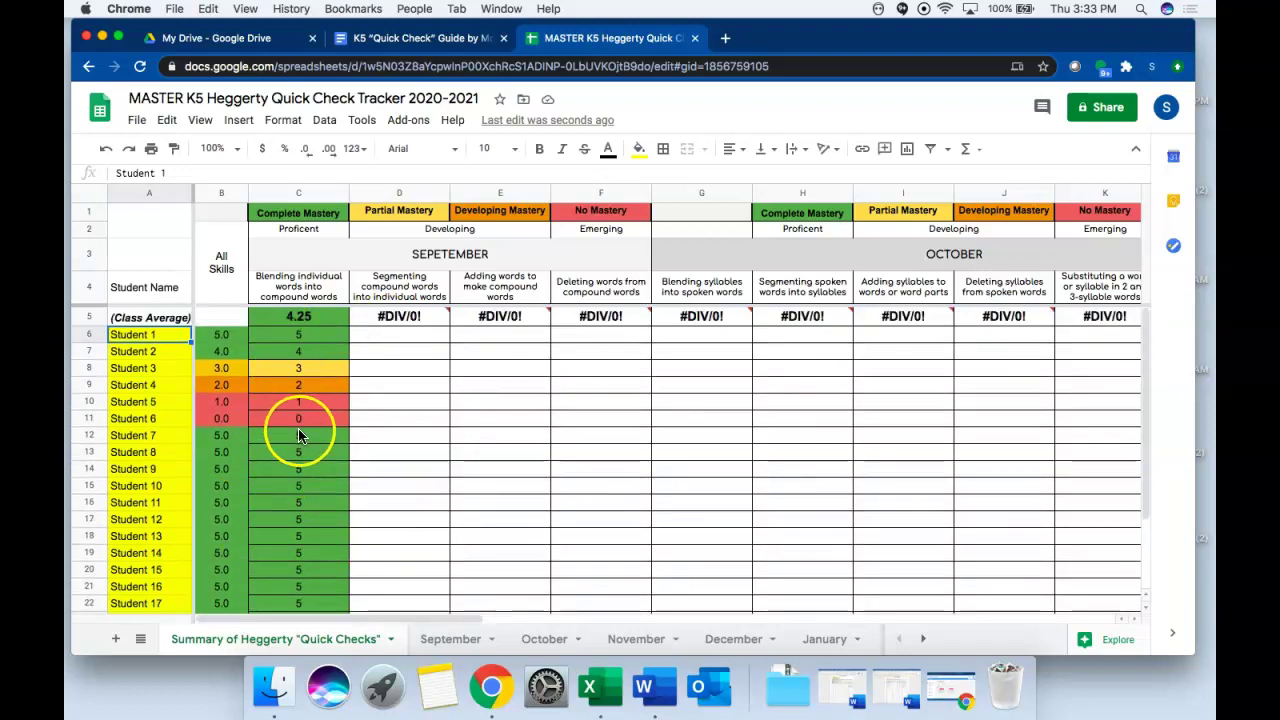
pyautogui.click(445, 639)
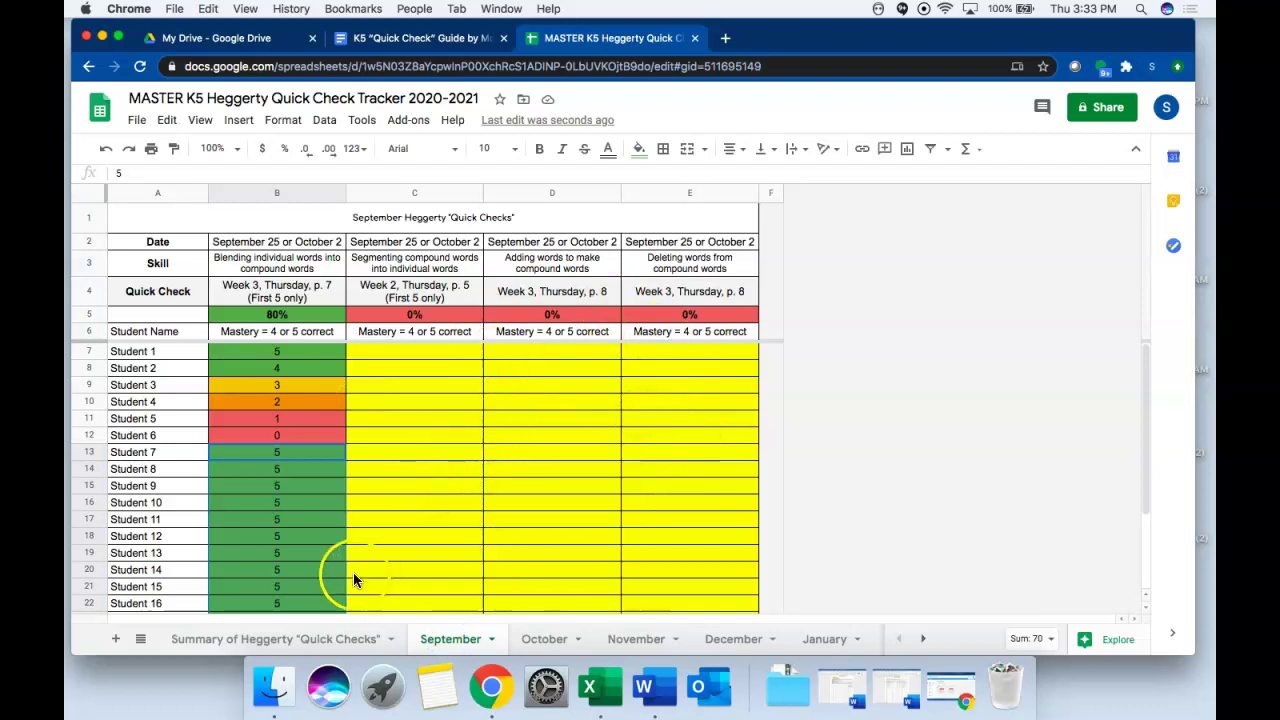
pyautogui.click(307, 641)
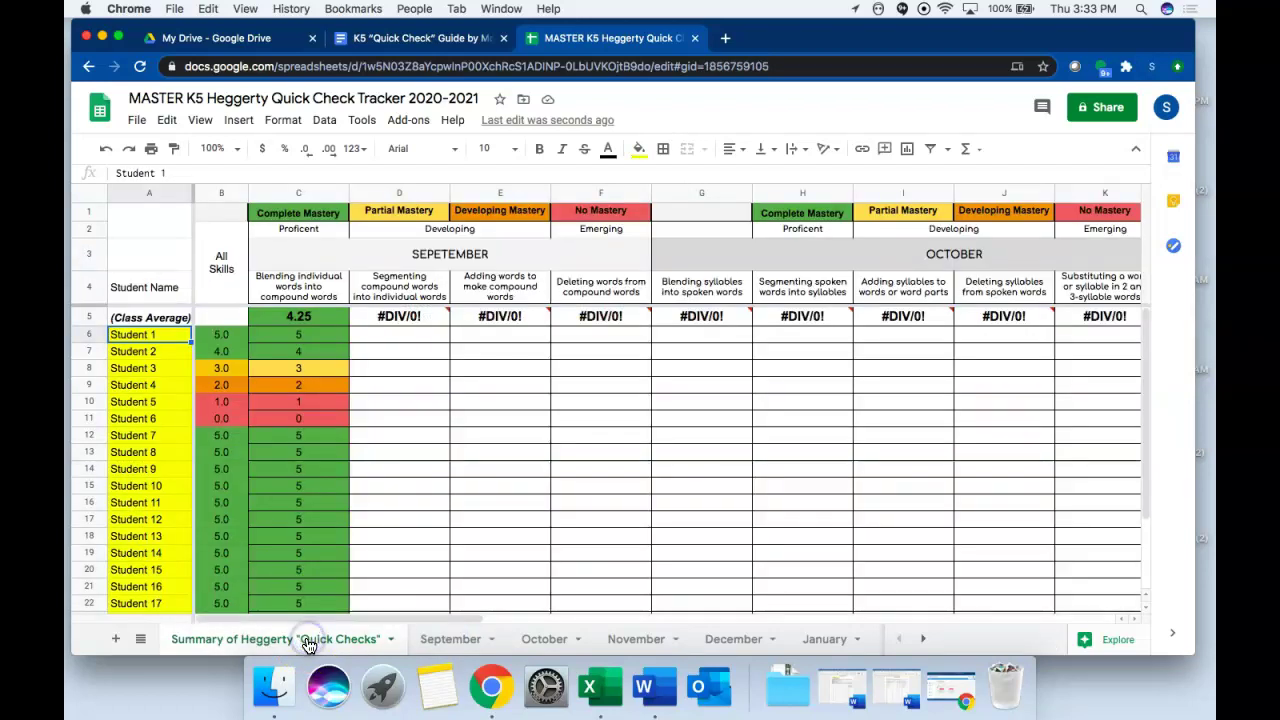
pyautogui.click(437, 640)
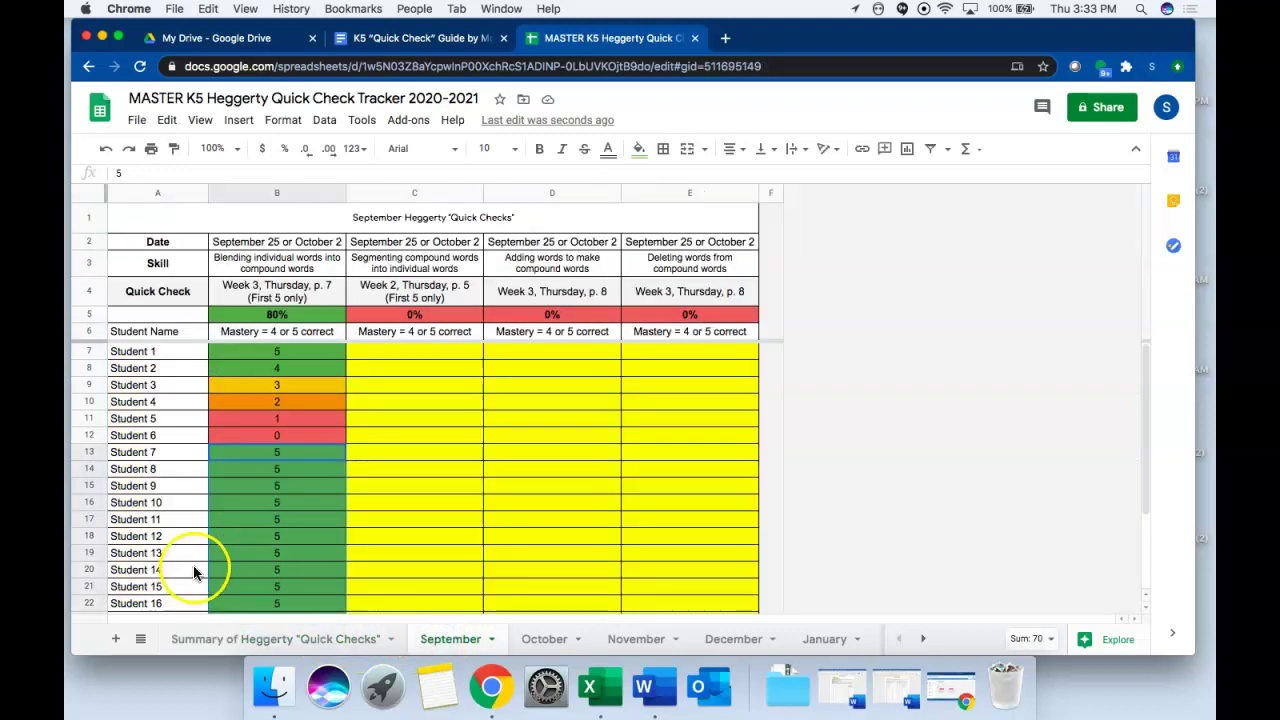
pyautogui.click(437, 42)
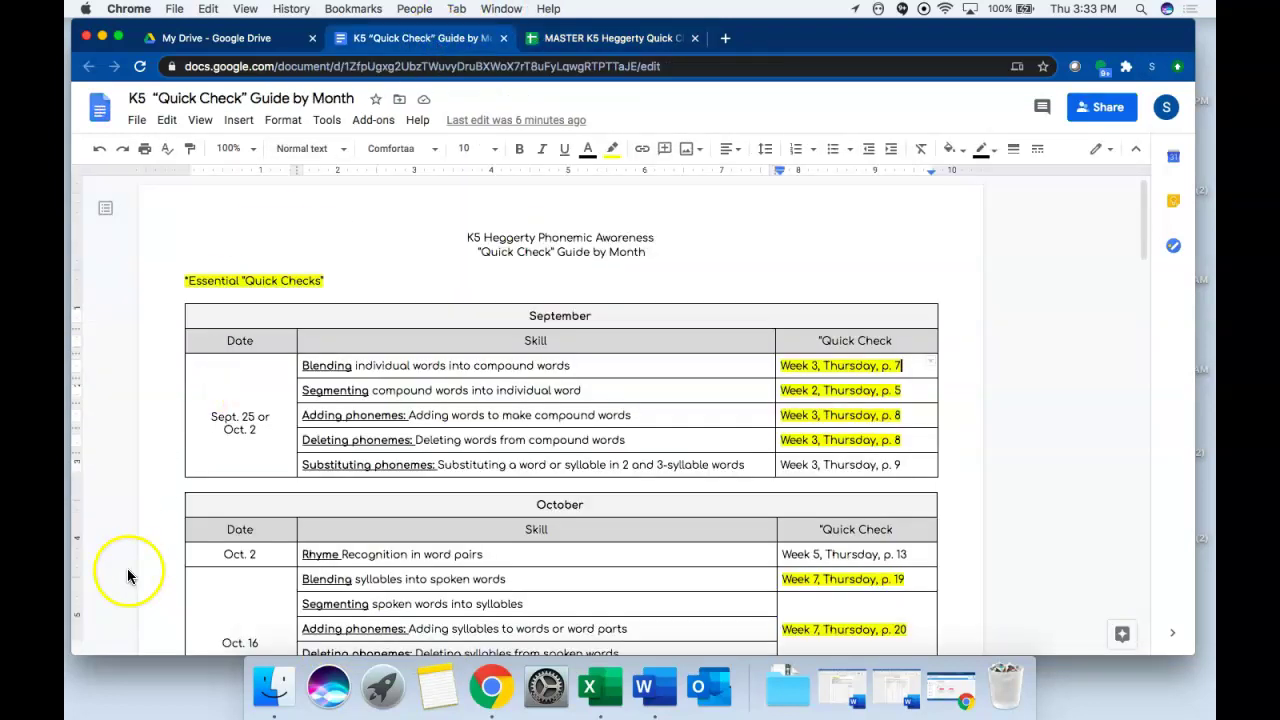